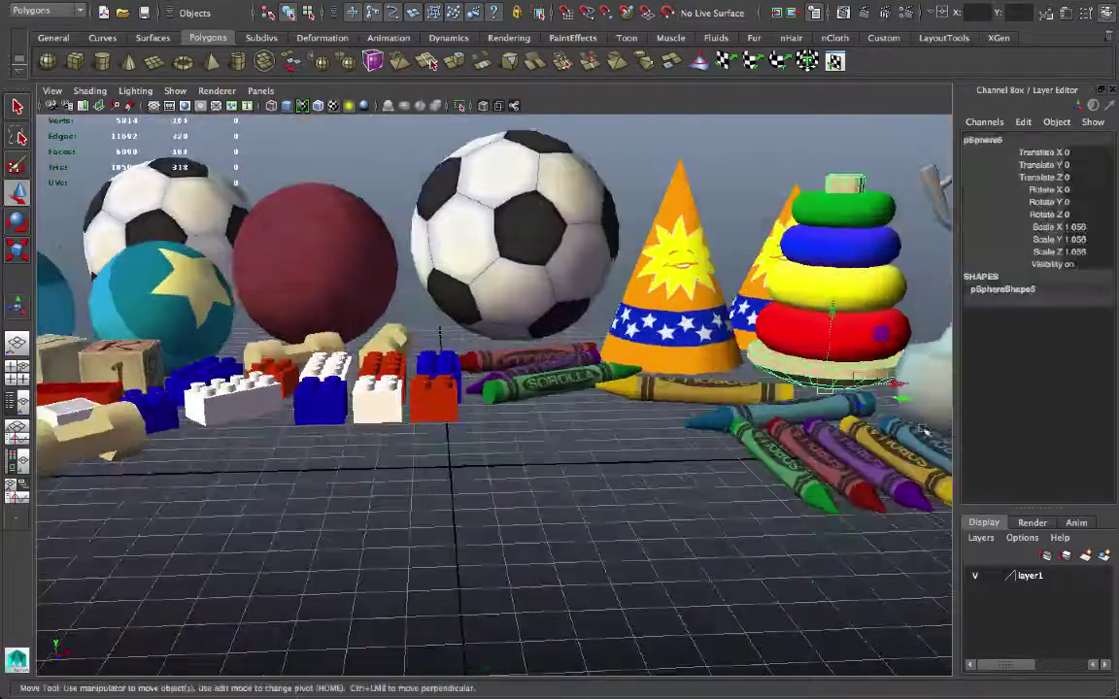
# Create a polygon sphere with a radius of about 9.78 near the centre of the grid, in front of the toys.
pyautogui.press('f')
pyautogui.keyDown('alt'); pyautogui.moveTo(919, 453); pyautogui.dragTo(641, 423); pyautogui.keyUp('alt')
pyautogui.keyDown('alt'); pyautogui.moveTo(641, 422); pyautogui.dragTo(659, 504, button='right'); pyautogui.keyUp('alt')
pyautogui.keyDown('alt'); pyautogui.moveTo(660, 504); pyautogui.dragTo(957, 490); pyautogui.keyUp('alt')
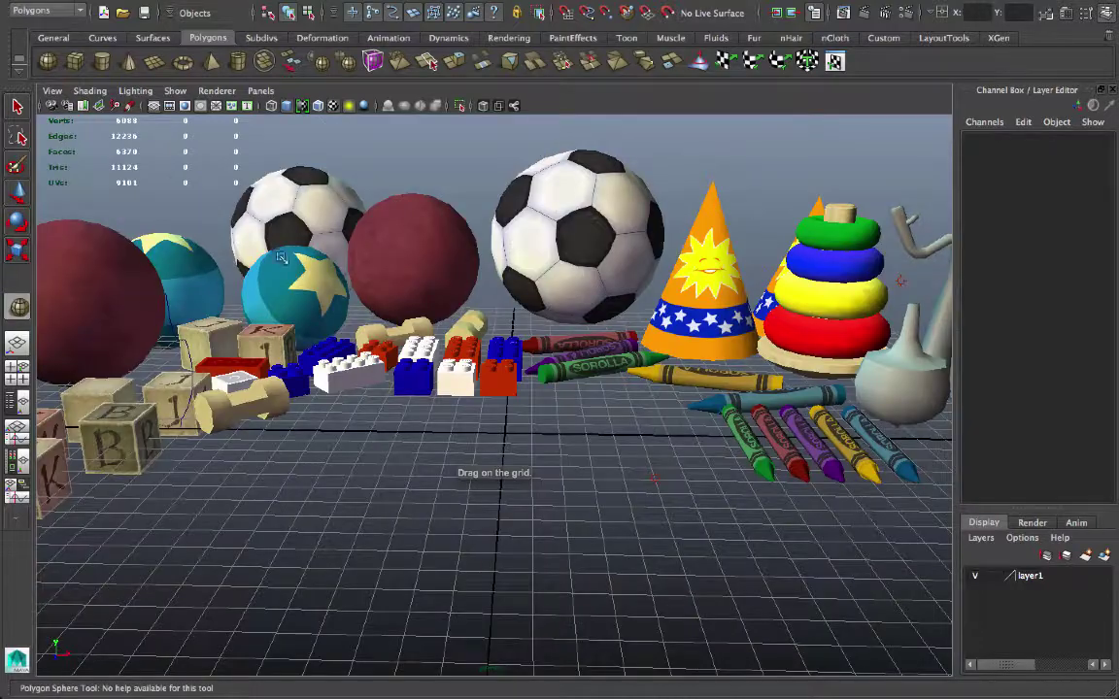
pyautogui.click(46, 61)
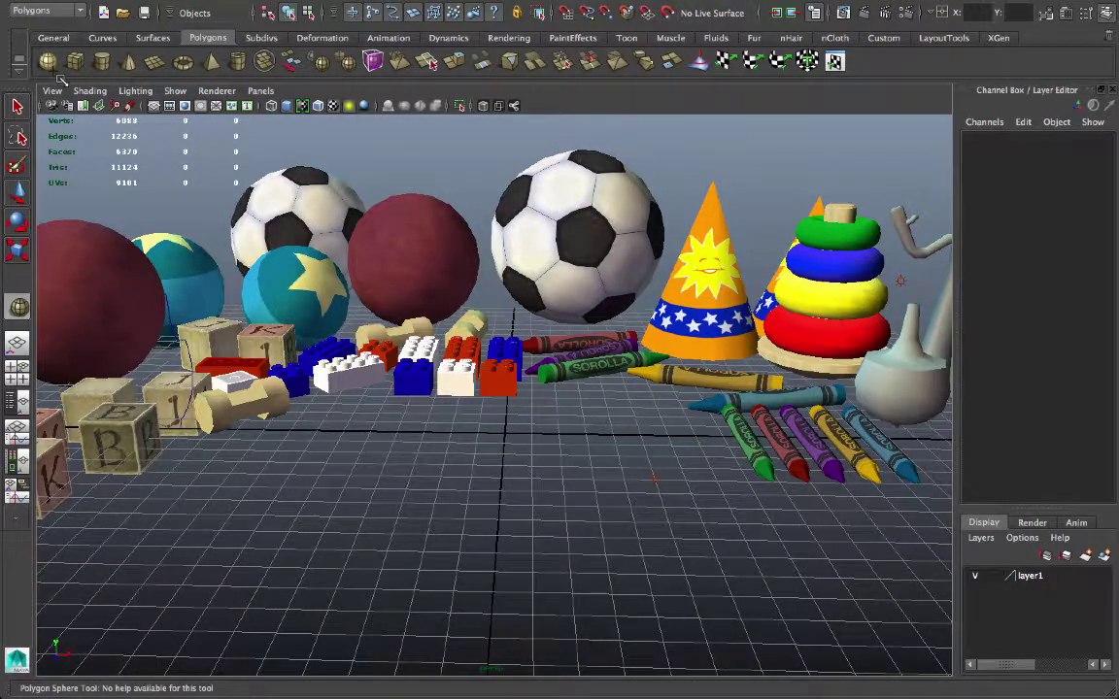
pyautogui.moveTo(500, 442); pyautogui.dragTo(711, 355)
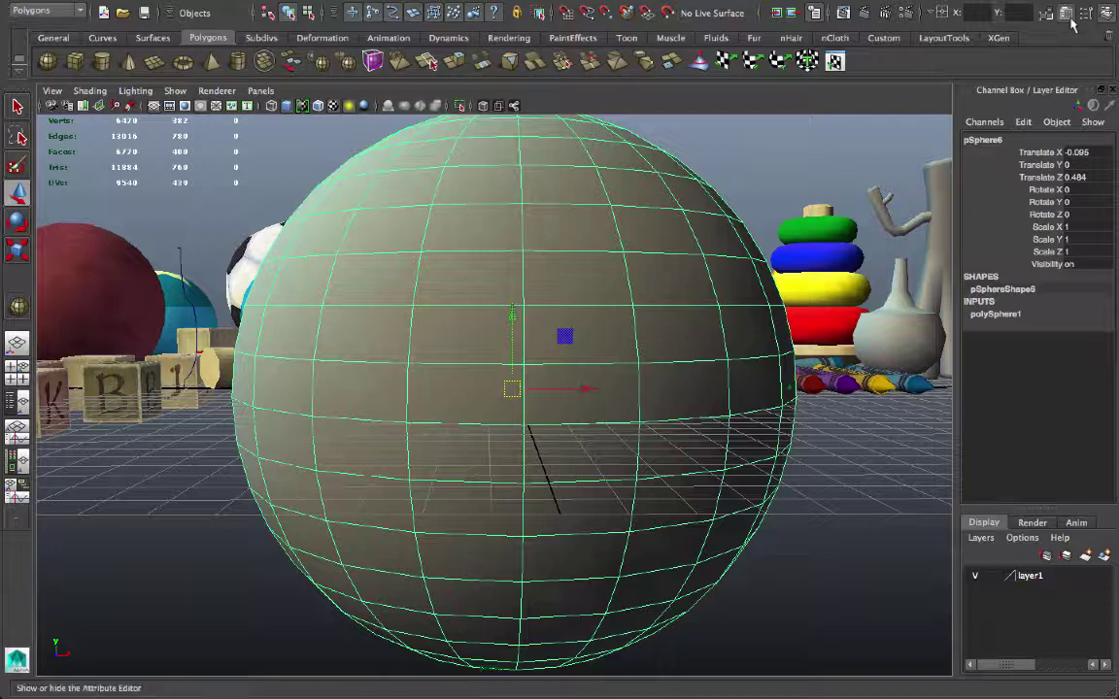
# Set the new sphere's axis subdivisions to 24.
pyautogui.click(1064, 13)
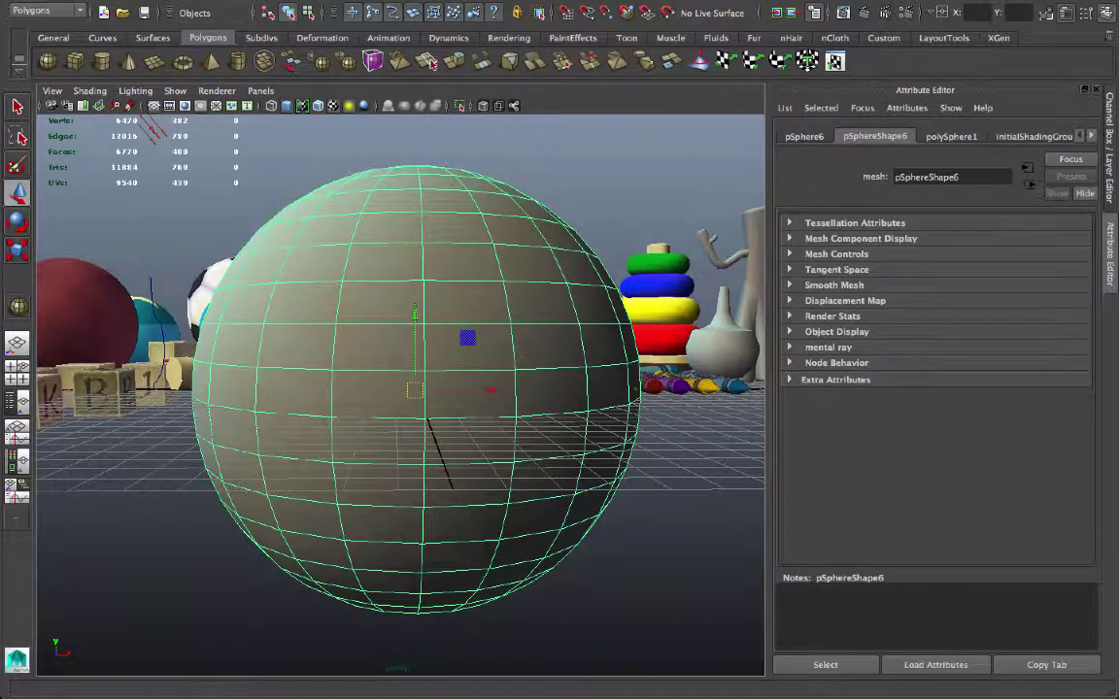
pyautogui.click(949, 137)
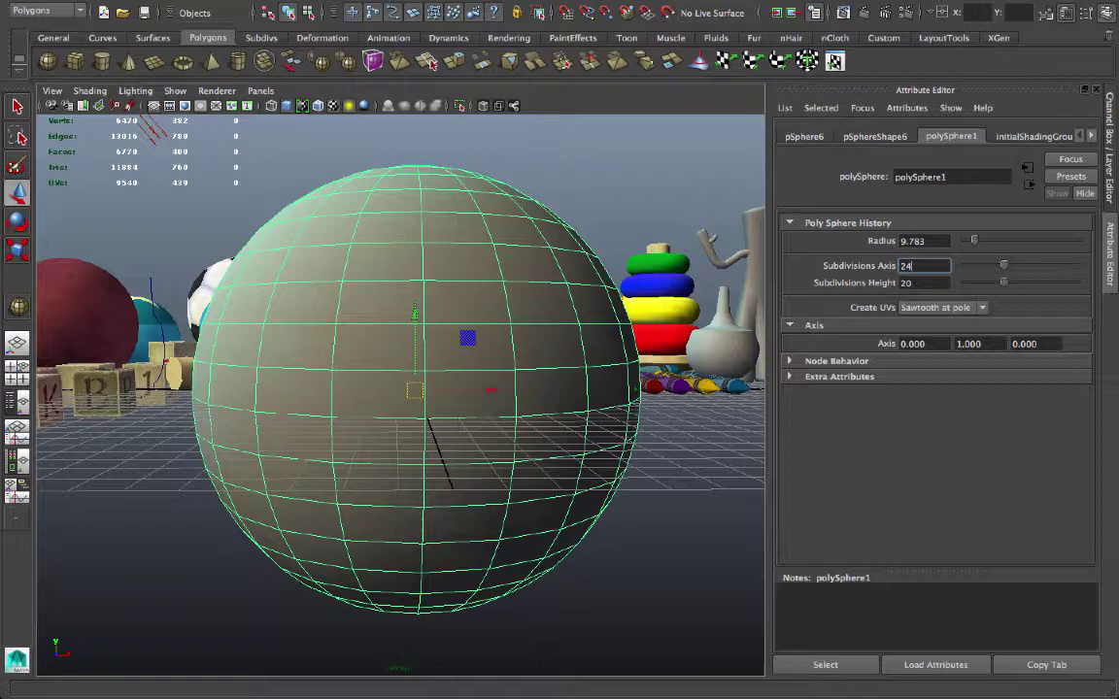
pyautogui.write('24')
pyautogui.press('Tab')
pyautogui.keyDown('alt'); pyautogui.moveTo(757, 383); pyautogui.dragTo(773, 391); pyautogui.keyUp('alt')
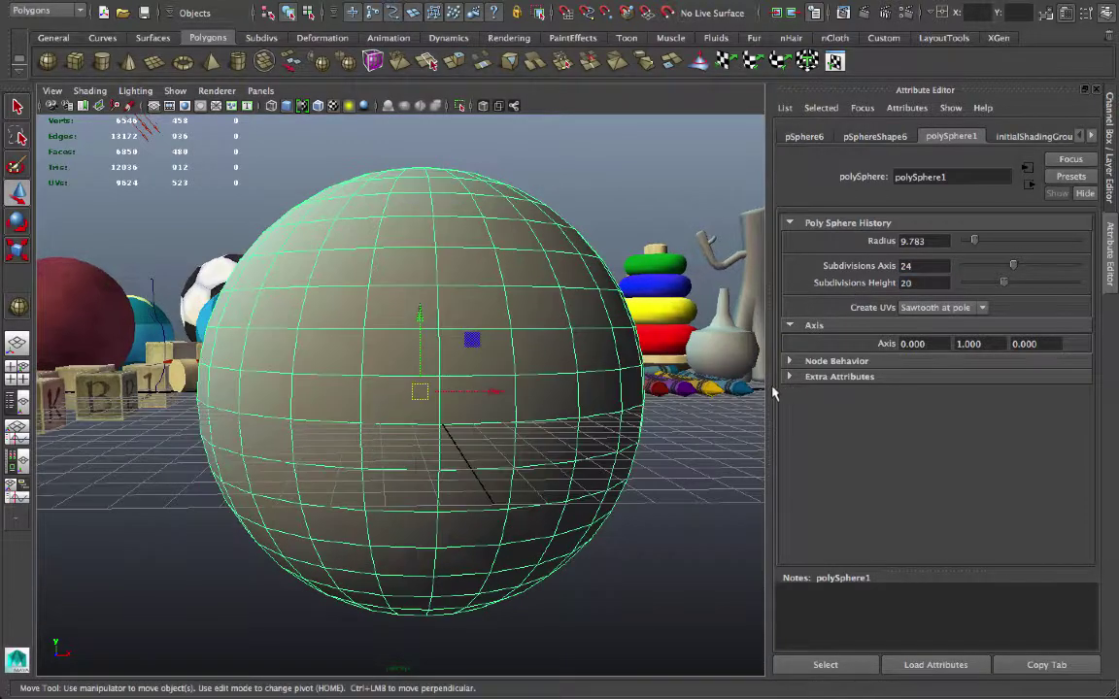
pyautogui.keyDown('alt'); pyautogui.moveTo(668, 397); pyautogui.dragTo(717, 386, button='middle'); pyautogui.keyUp('alt')
pyautogui.hotkey('ctrl', 'a')
# In the front view, delete the sphere's upper faces so only a shallow bowl-shaped bottom cap remains.
pyautogui.press('space')
pyautogui.press('space')
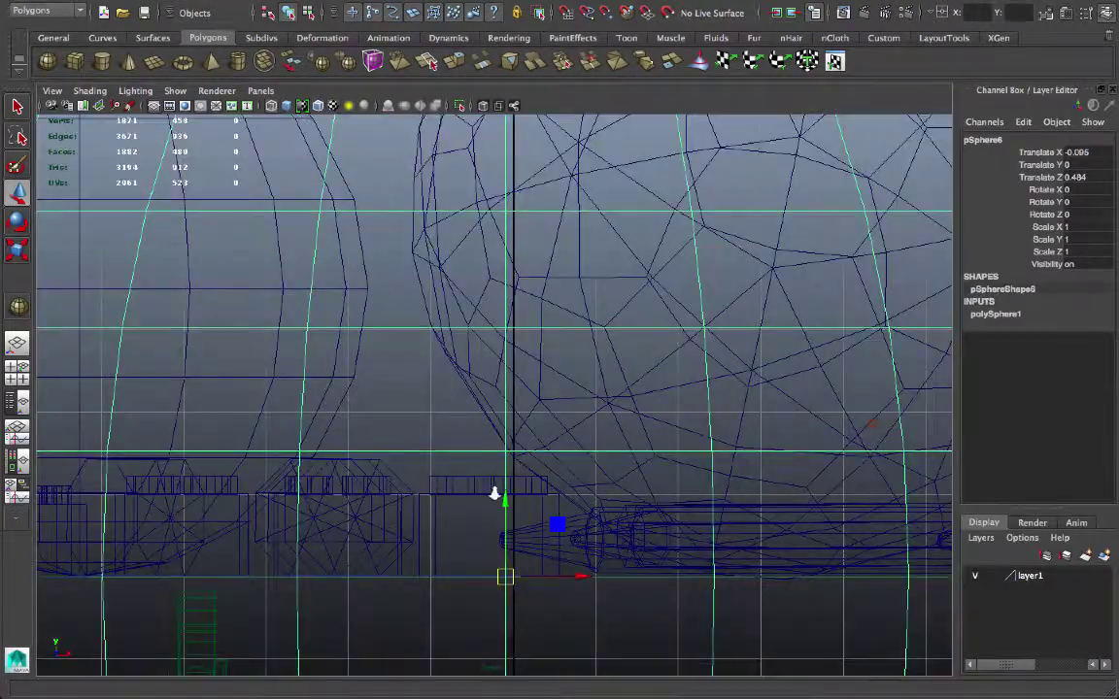
pyautogui.keyDown('alt'); pyautogui.moveTo(495, 493); pyautogui.dragTo(408, 491, button='right'); pyautogui.keyUp('alt')
pyautogui.keyDown('alt'); pyautogui.moveTo(486, 485); pyautogui.dragTo(508, 413, button='middle'); pyautogui.keyUp('alt')
pyautogui.moveTo(733, 384); pyautogui.dragTo(735, 445, button='right')
pyautogui.moveTo(826, 143); pyautogui.dragTo(191, 546)
pyautogui.press('Delete')
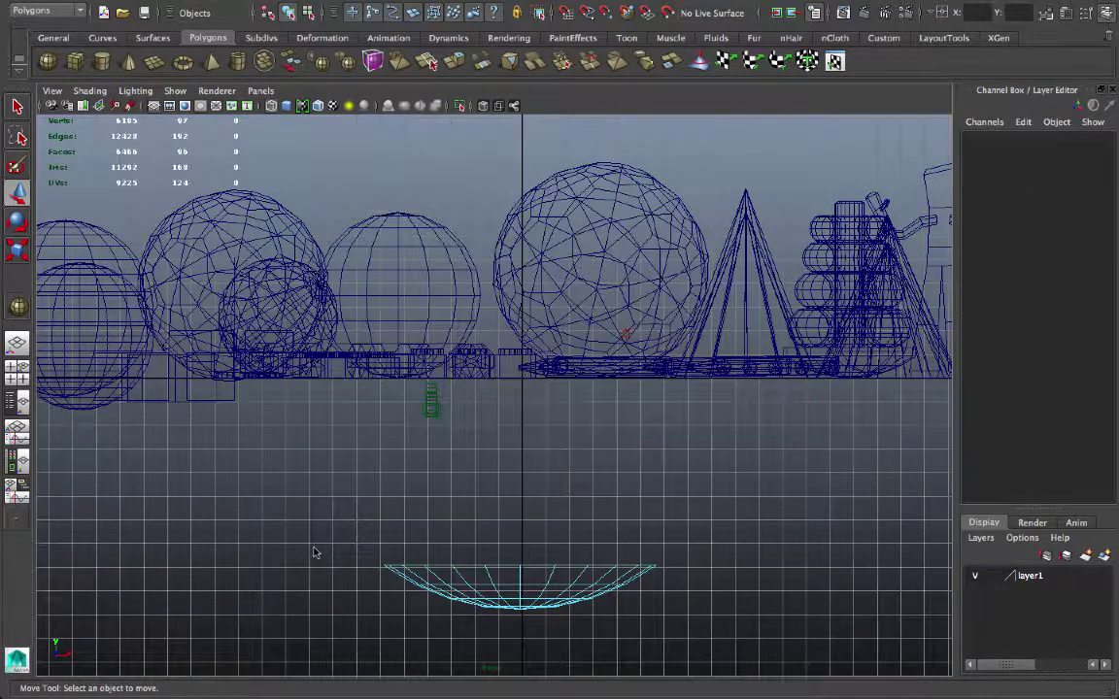
# Select all faces of the remaining bowl and move them straight up to rest on the ground line.
pyautogui.moveTo(515, 564); pyautogui.dragTo(329, 535)
pyautogui.click(799, 642)
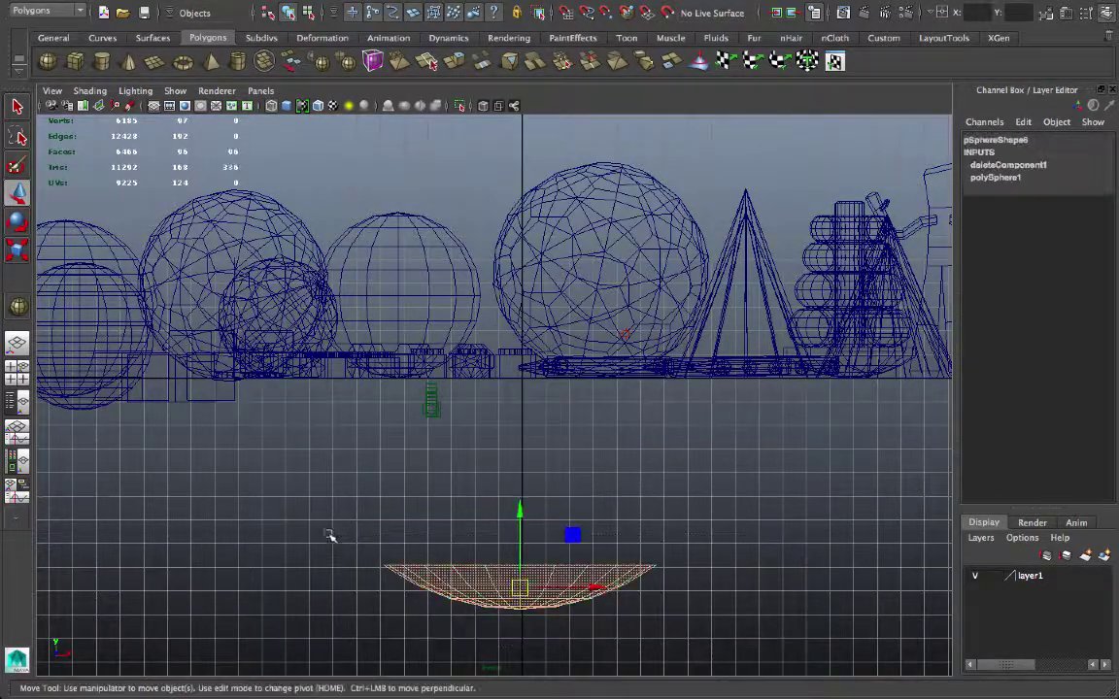
pyautogui.moveTo(520, 510); pyautogui.dragTo(520, 279)
# Back in the perspective view, select the bowl's open rim edge loop and extrude it.
pyautogui.press('space')
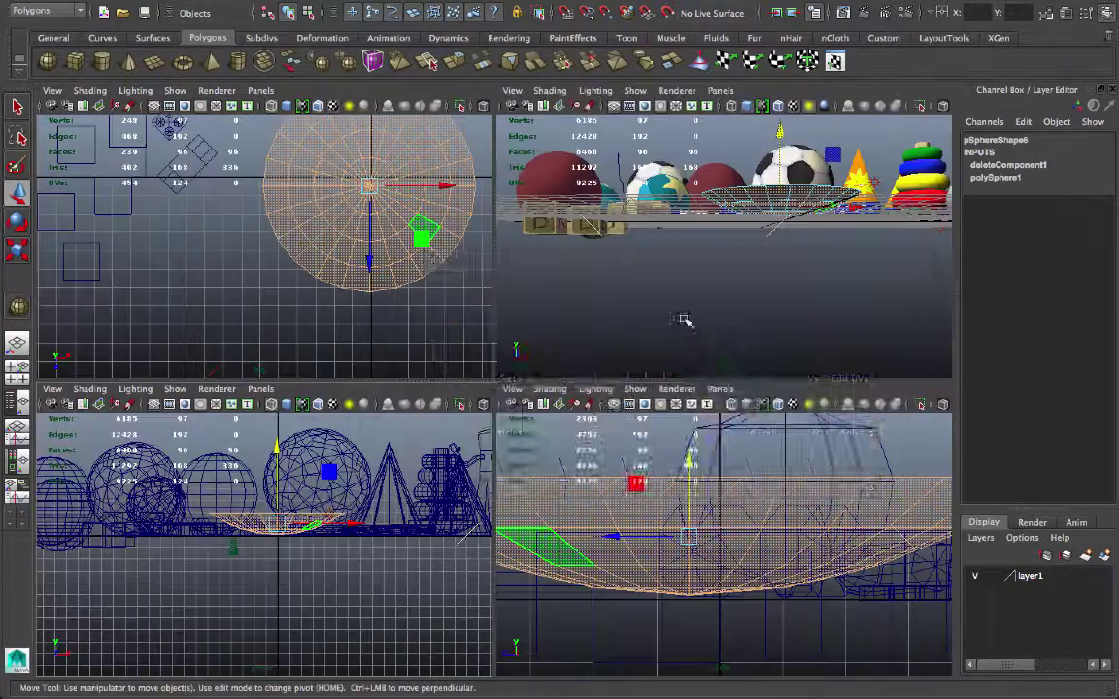
pyautogui.press('space')
pyautogui.keyDown('alt'); pyautogui.moveTo(635, 424); pyautogui.dragTo(604, 445); pyautogui.keyUp('alt')
pyautogui.moveTo(587, 313); pyautogui.dragTo(586, 280, button='right')
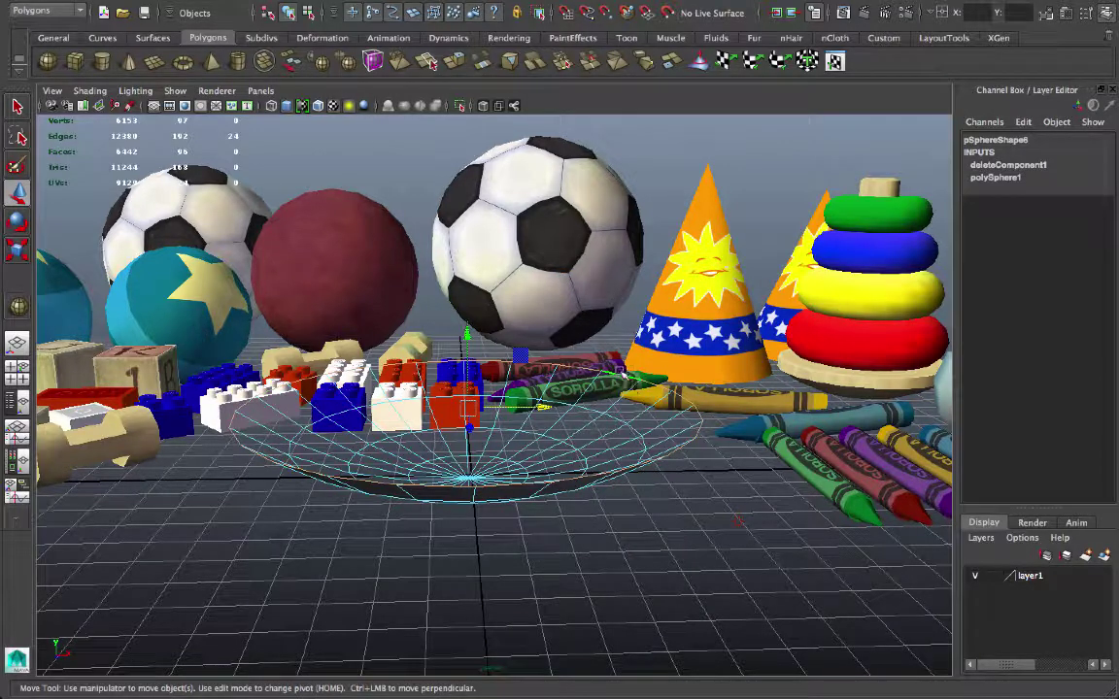
pyautogui.keyDown('alt'); pyautogui.moveTo(617, 374); pyautogui.dragTo(591, 464); pyautogui.keyUp('alt')
pyautogui.hotkey('ctrl', 'e')
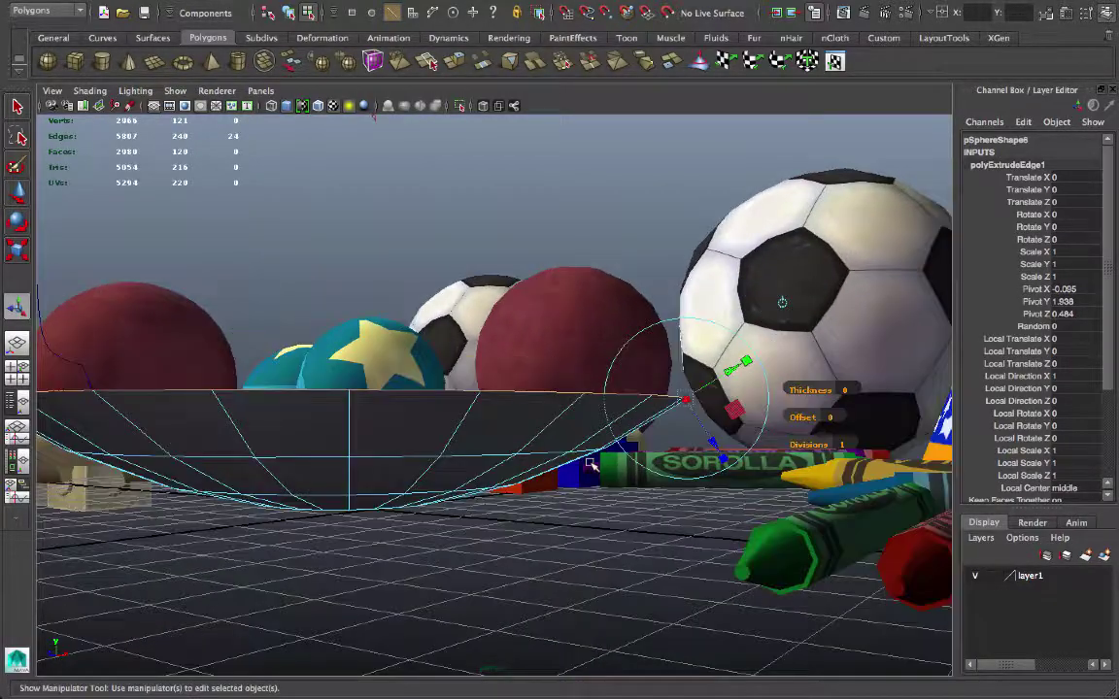
# Try moving the extruded rim edges along their local axes, undoing each attempt.
pyautogui.keyDown('alt'); pyautogui.moveTo(592, 463); pyautogui.dragTo(626, 473, button='middle'); pyautogui.keyUp('alt')
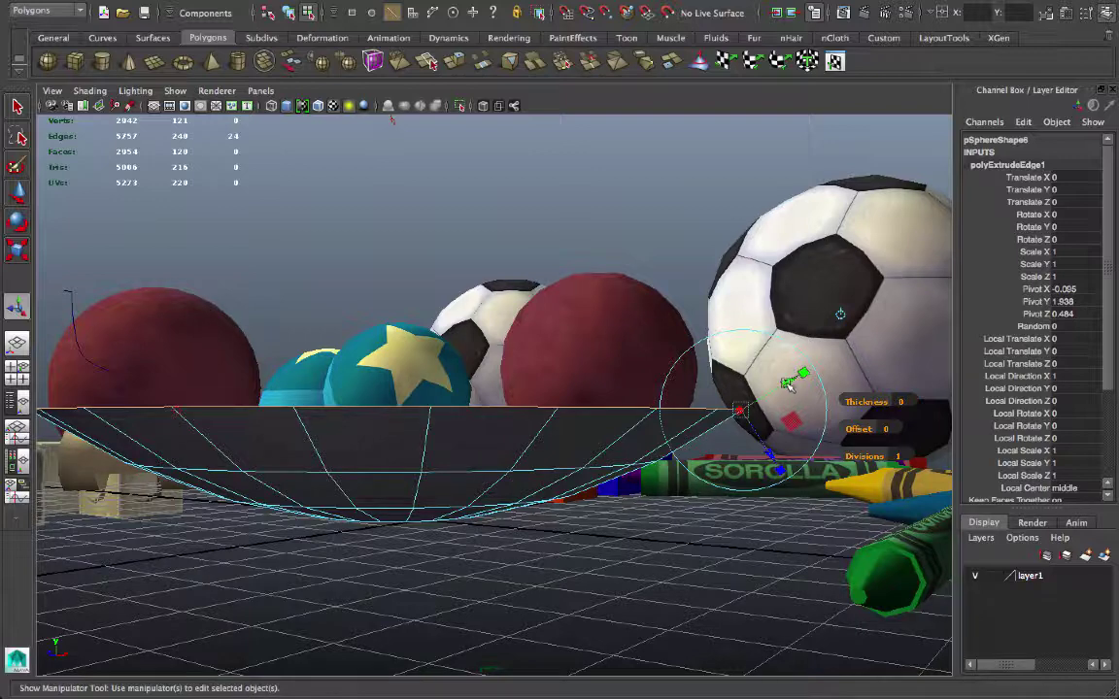
pyautogui.moveTo(789, 381); pyautogui.dragTo(997, 318)
pyautogui.hotkey('ctrl', 'z')
pyautogui.keyDown('alt'); pyautogui.moveTo(777, 505); pyautogui.dragTo(515, 308); pyautogui.keyUp('alt')
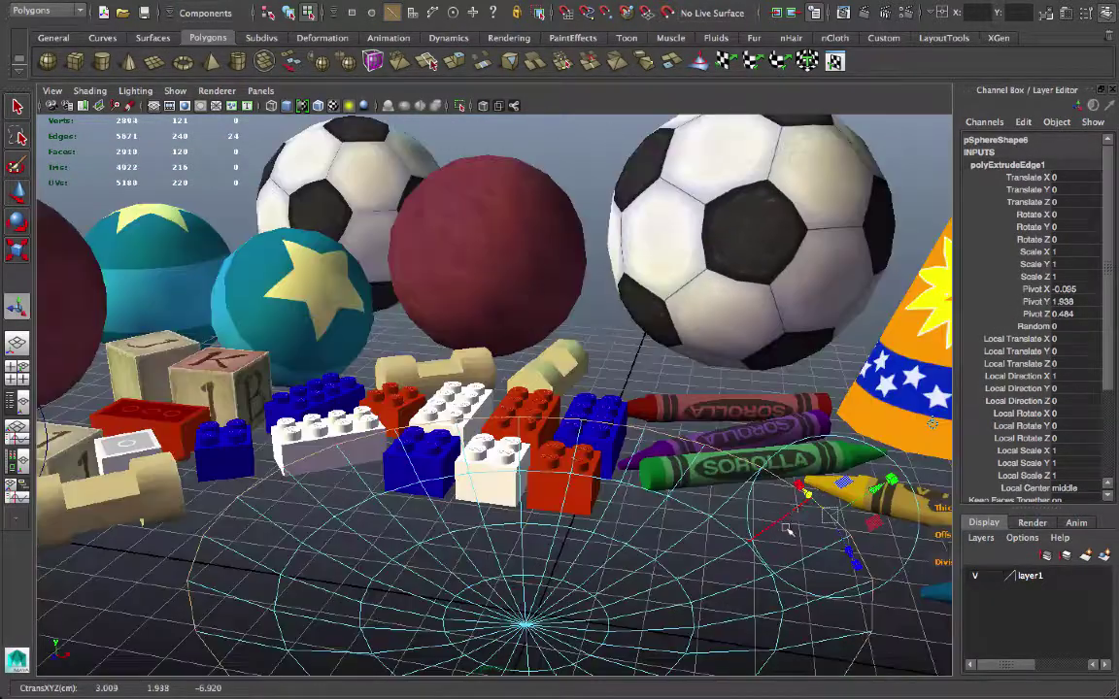
pyautogui.moveTo(814, 499); pyautogui.dragTo(732, 420)
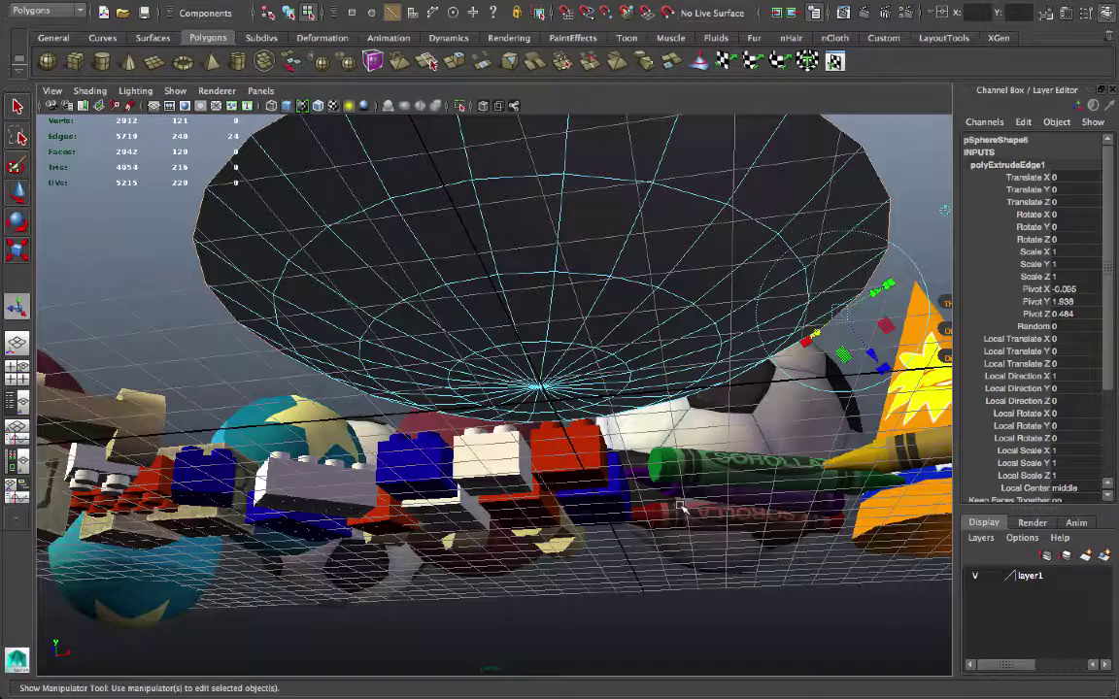
pyautogui.hotkey('ctrl', 'z')
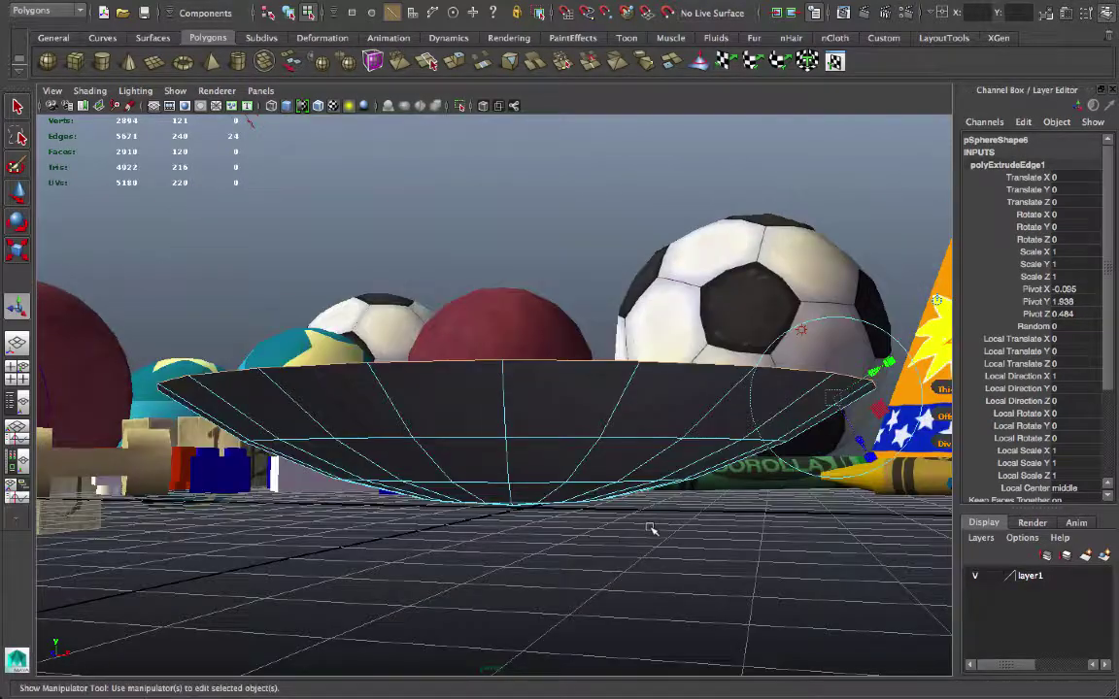
pyautogui.hotkey('ctrl', 'z')
pyautogui.hotkey('ctrl', 'z')
pyautogui.hotkey('ctrl', 'z')
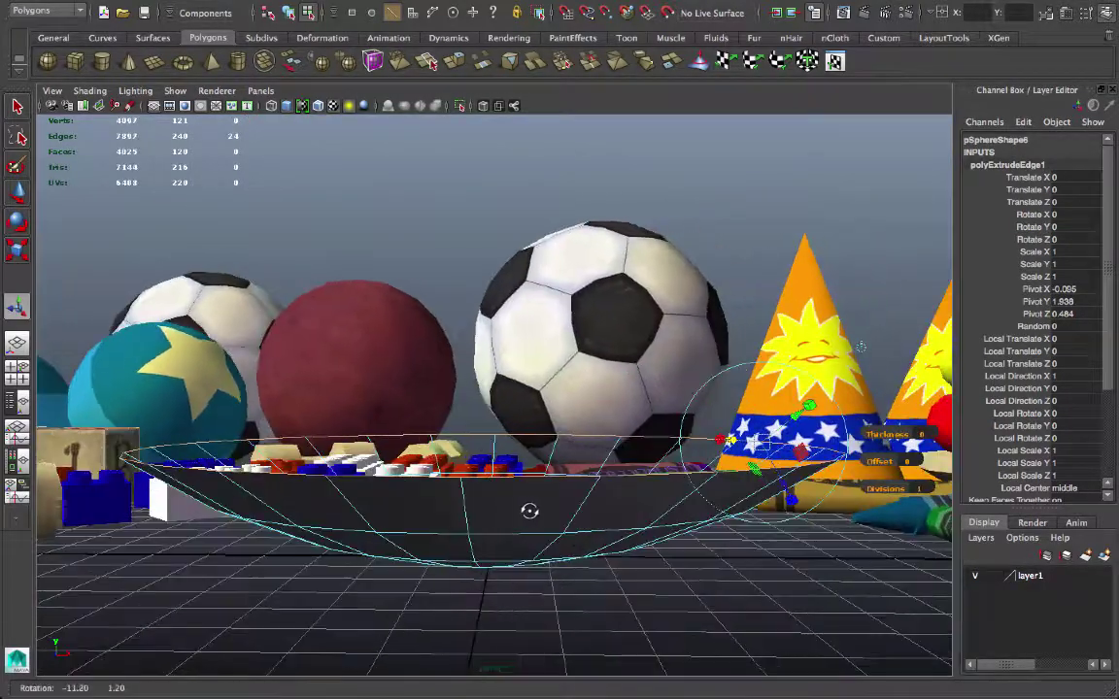
# Raise the extruded rim edges to a height of about 2.6, forming a vertical wall around the bowl.
pyautogui.press('w')
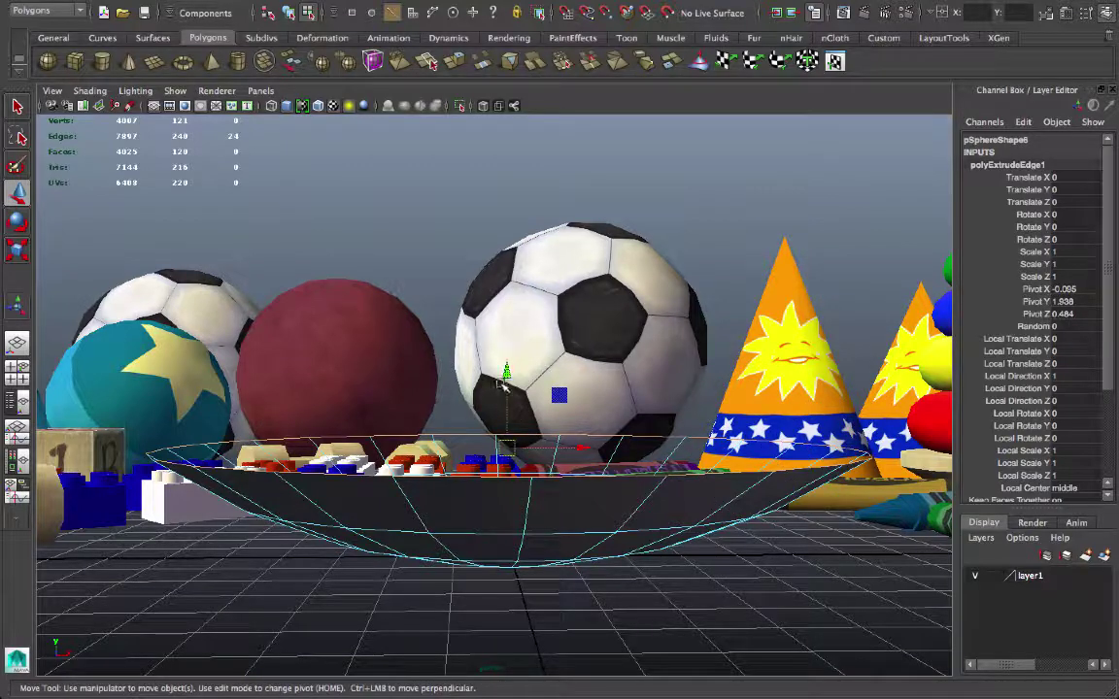
pyautogui.moveTo(501, 384); pyautogui.dragTo(508, 338)
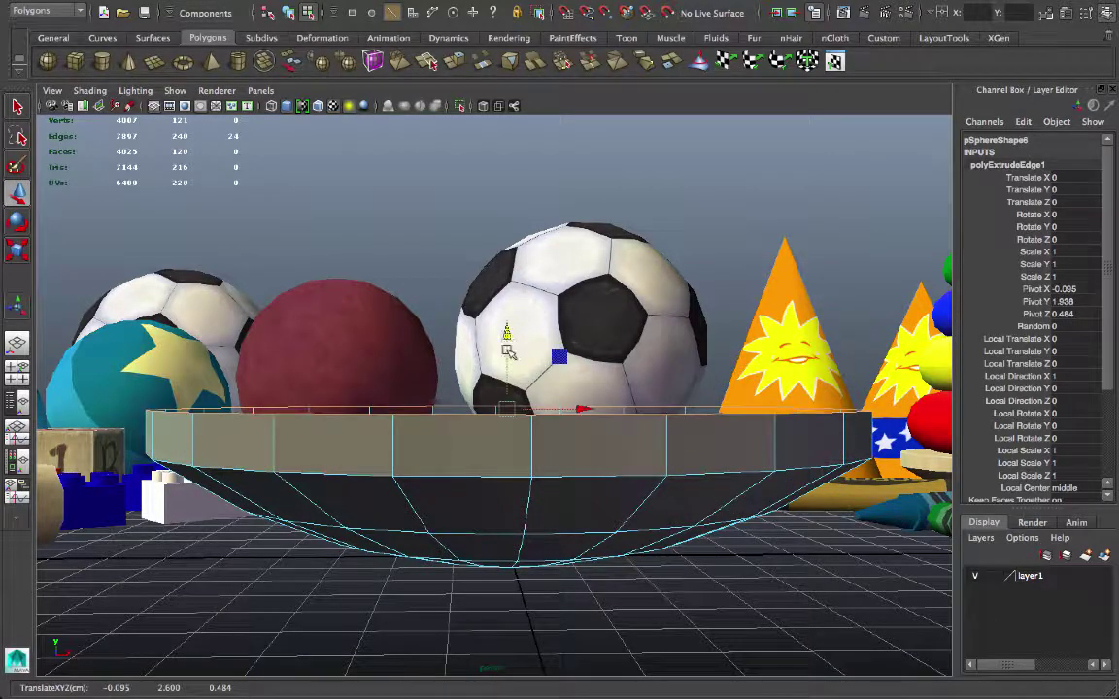
pyautogui.keyDown('alt'); pyautogui.moveTo(626, 448); pyautogui.dragTo(673, 443); pyautogui.keyUp('alt')
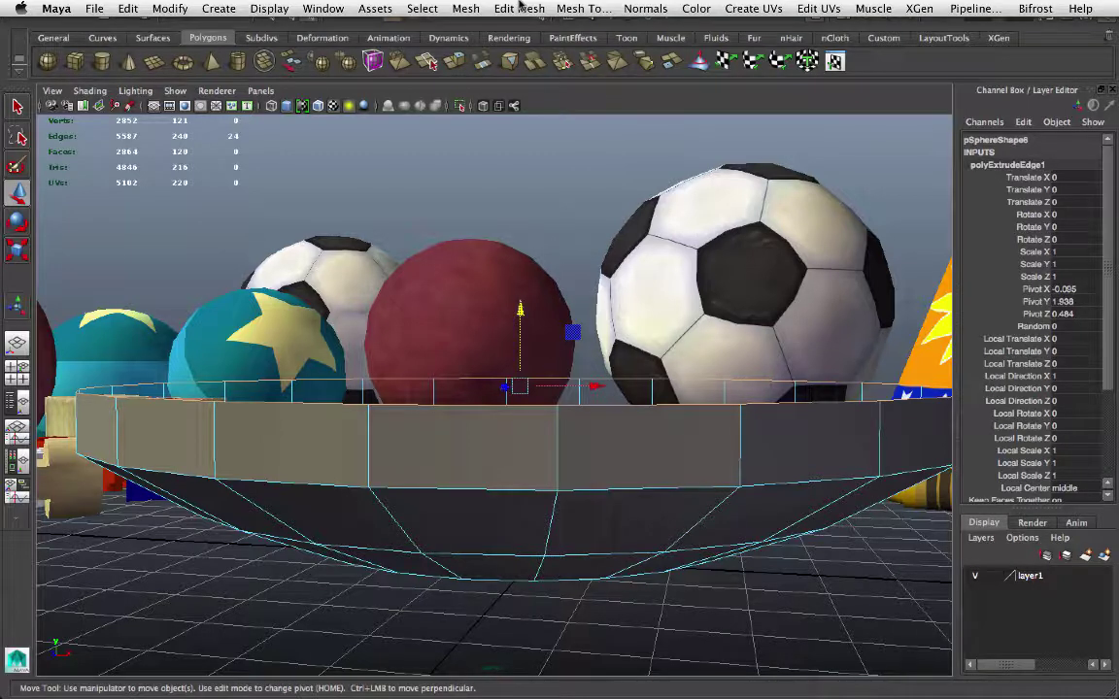
# Try extruding the upper rim edges with an offset of 0.2 and inspect the new edge loop.
pyautogui.click(521, 8)
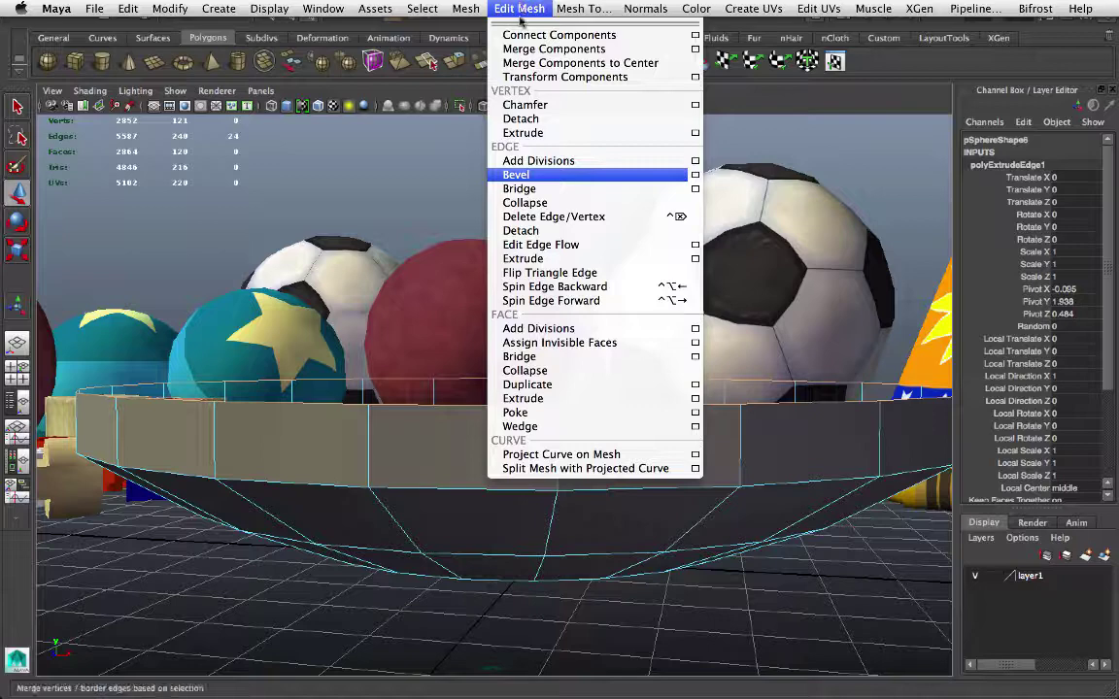
pyautogui.click(696, 260)
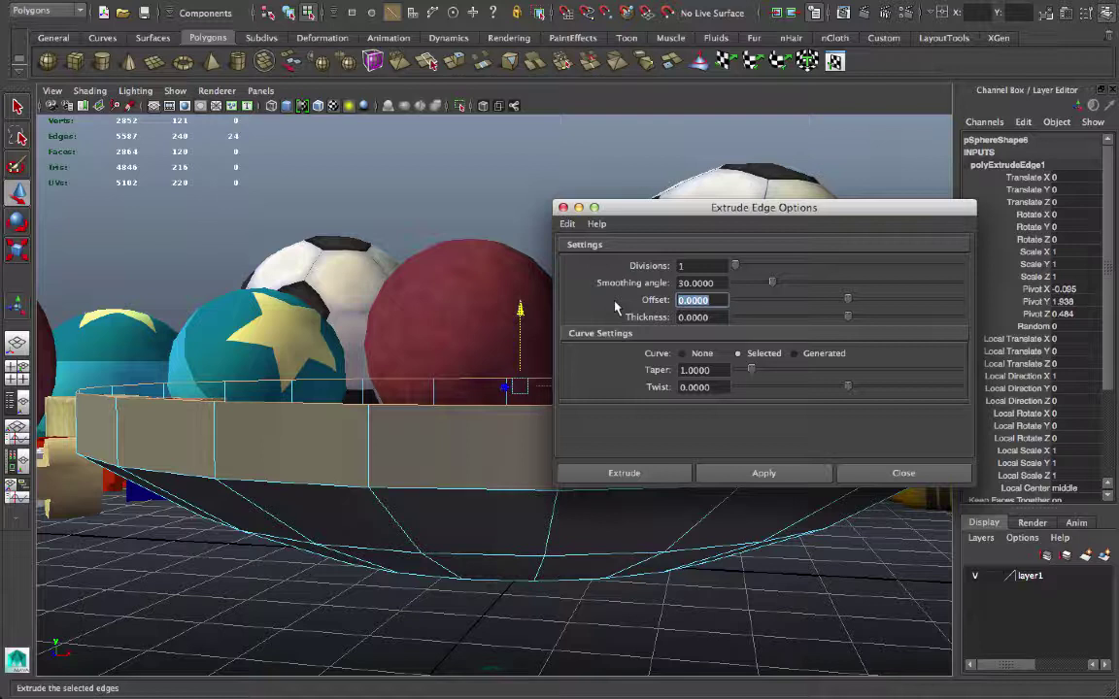
pyautogui.click(764, 473)
pyautogui.keyDown('alt'); pyautogui.moveTo(407, 440); pyautogui.dragTo(411, 441); pyautogui.keyUp('alt')
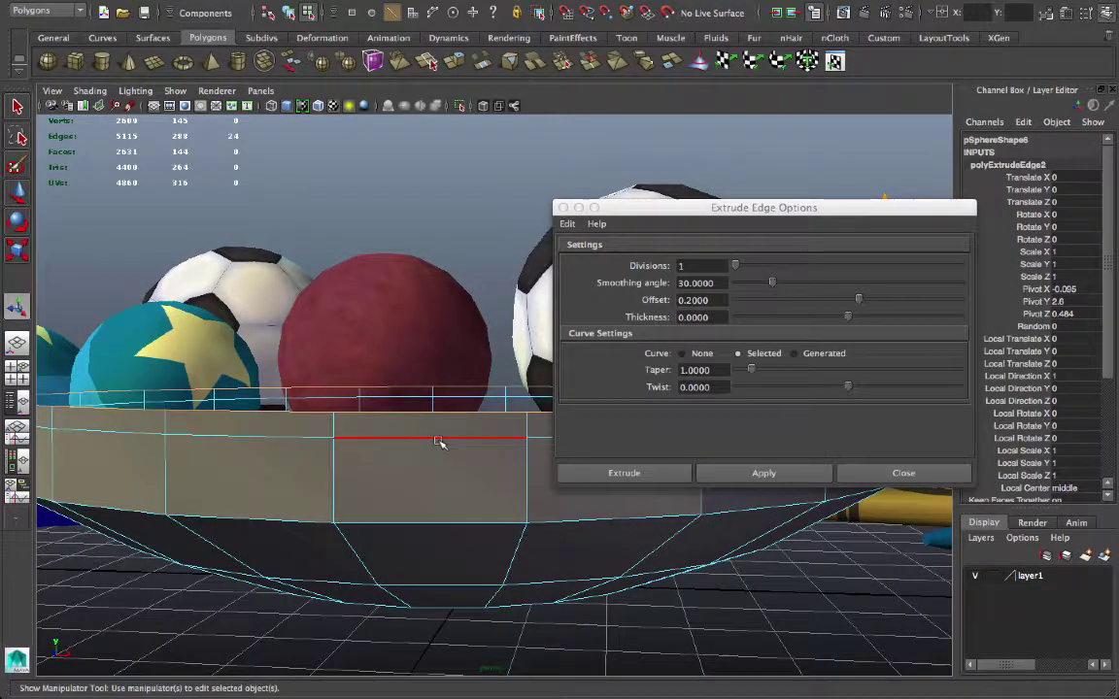
pyautogui.keyDown('alt'); pyautogui.moveTo(442, 445); pyautogui.dragTo(402, 434, button='right'); pyautogui.keyUp('alt')
pyautogui.keyDown('alt'); pyautogui.moveTo(402, 435); pyautogui.dragTo(383, 380, button='middle'); pyautogui.keyUp('alt')
pyautogui.keyDown('alt'); pyautogui.moveTo(389, 388); pyautogui.dragTo(425, 397); pyautogui.keyUp('alt')
pyautogui.keyDown('alt'); pyautogui.moveTo(425, 397); pyautogui.dragTo(352, 399, button='middle'); pyautogui.keyUp('alt')
pyautogui.keyDown('alt'); pyautogui.moveTo(375, 408); pyautogui.dragTo(393, 422, button='right'); pyautogui.keyUp('alt')
pyautogui.keyDown('alt'); pyautogui.moveTo(363, 413); pyautogui.dragTo(425, 416, button='middle'); pyautogui.keyUp('alt')
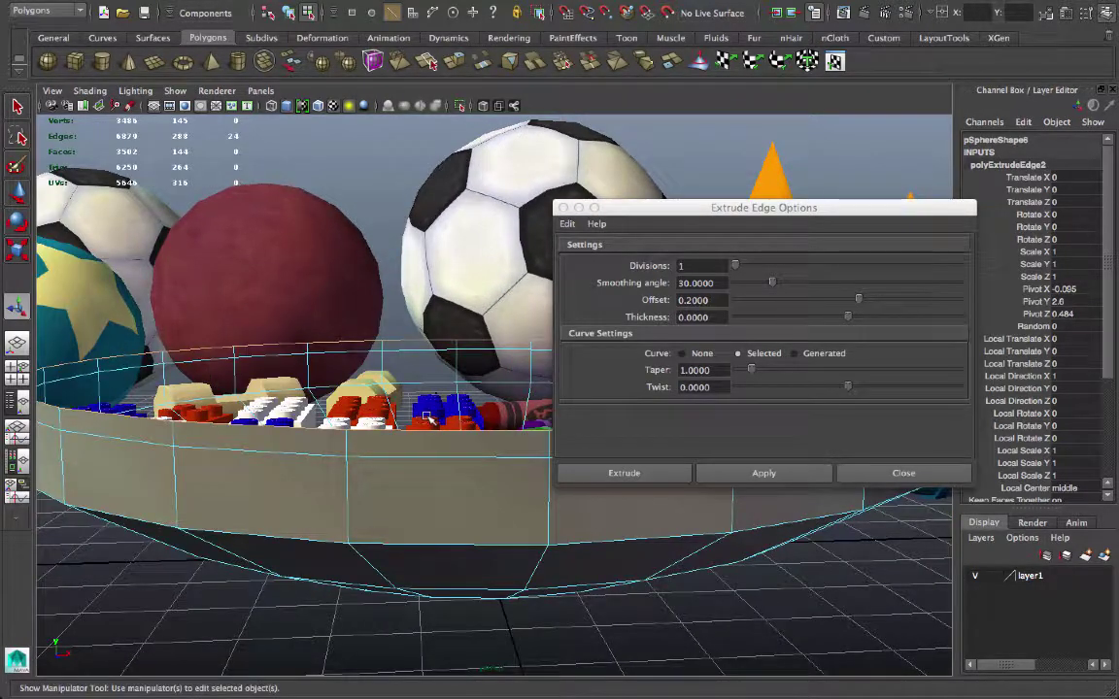
# Reset the edge extrusion offset to 0, undo the offset extrusion and close the extrude options.
pyautogui.moveTo(714, 301); pyautogui.dragTo(568, 300)
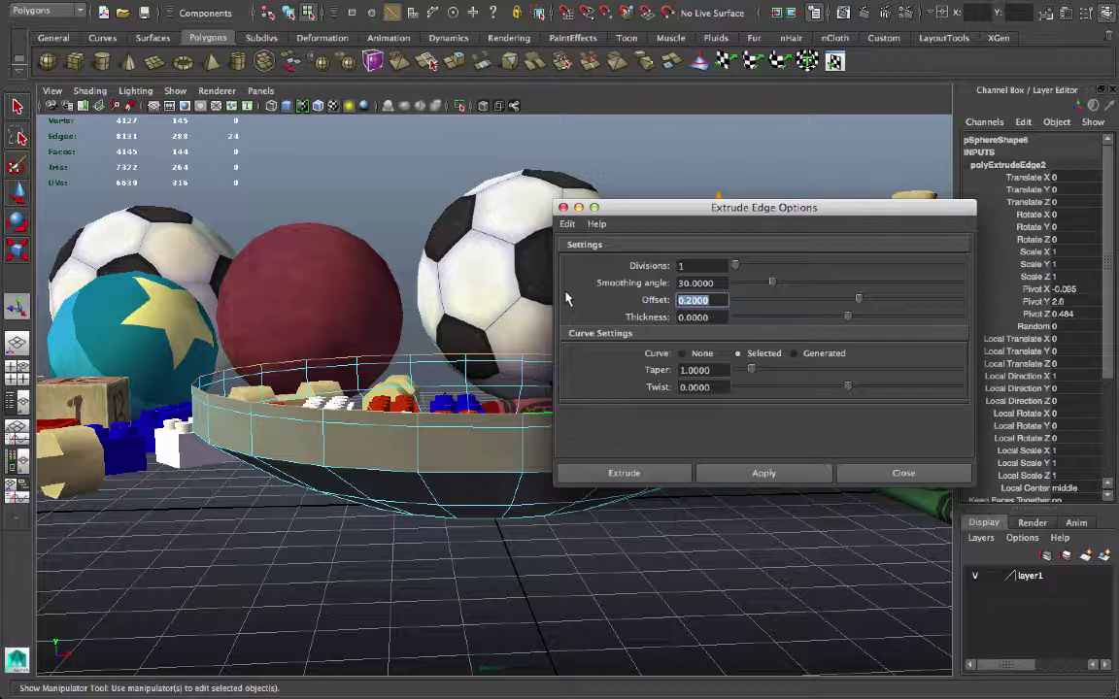
pyautogui.press('Return')
pyautogui.press('z')
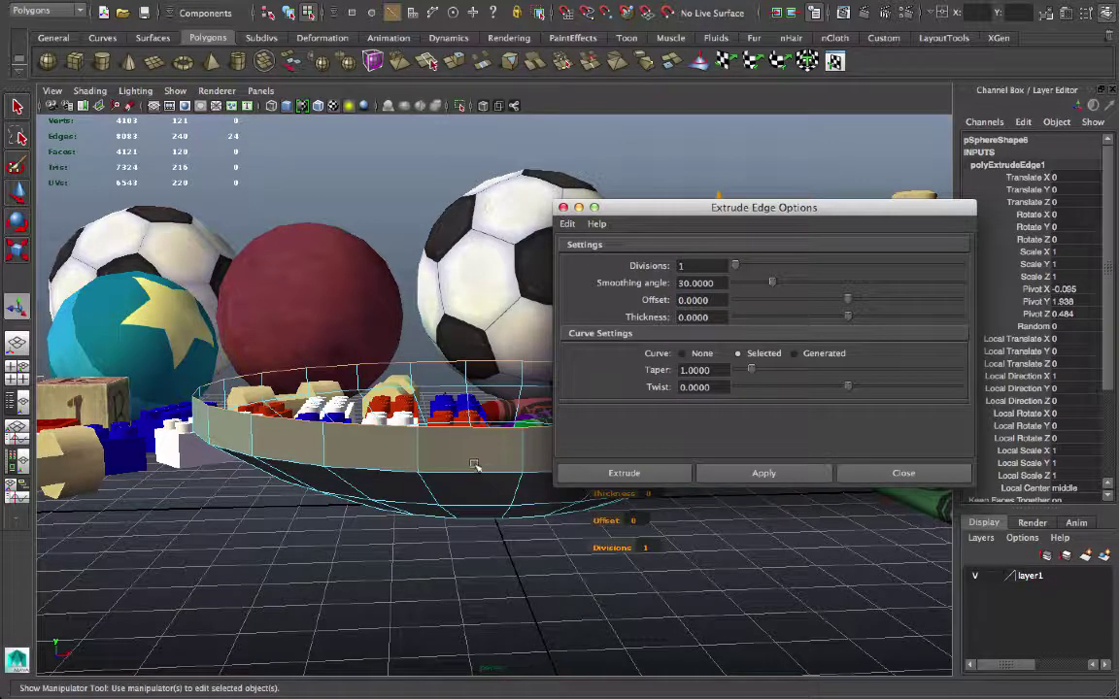
pyautogui.press('r')
pyautogui.click(562, 207)
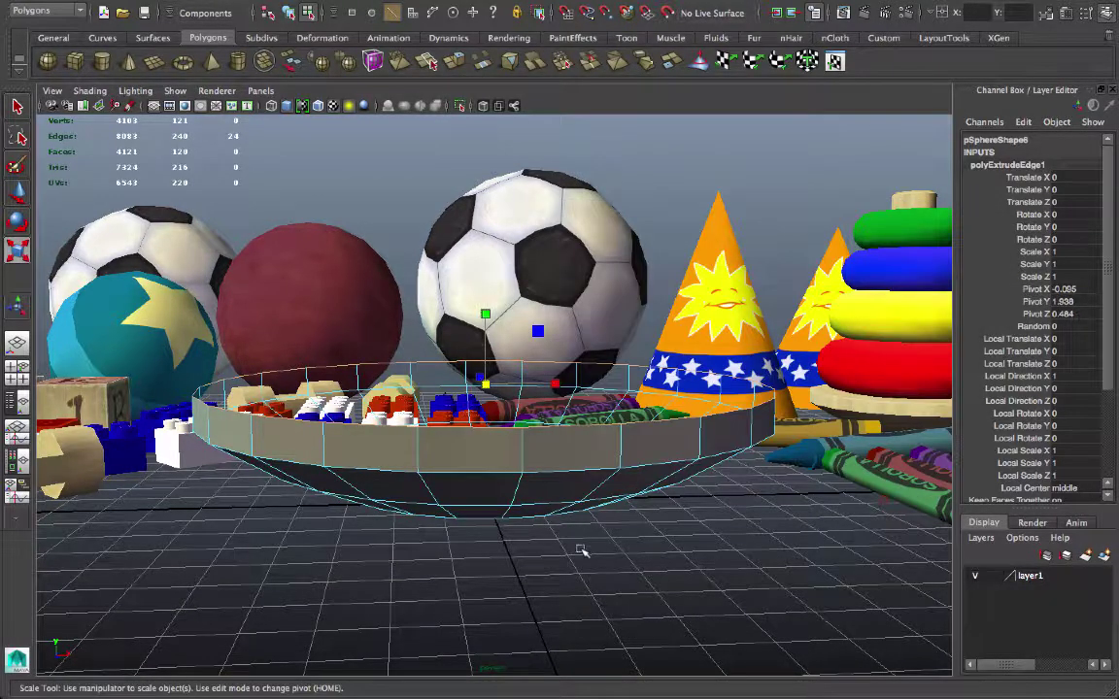
# Extrude the wall's top edges inward by about 4.57, forming a flat top surface with a central round hole.
pyautogui.scroll(3, 692, 571)
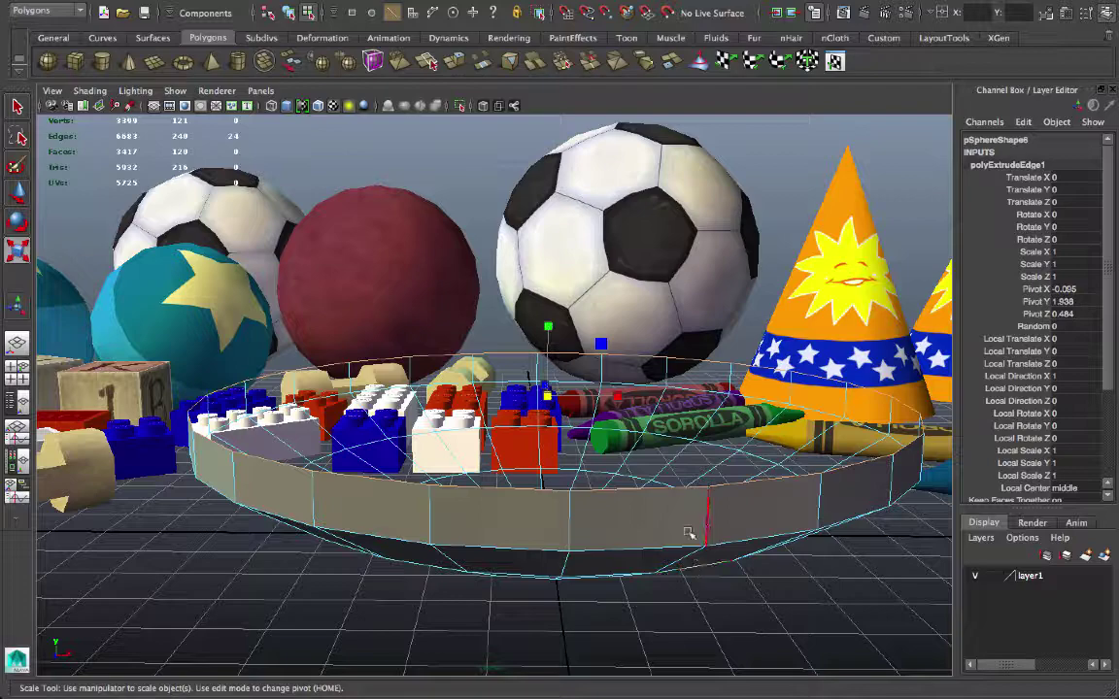
pyautogui.press('g')
pyautogui.keyDown('alt'); pyautogui.moveTo(688, 530); pyautogui.dragTo(595, 540, button='middle'); pyautogui.keyUp('alt')
pyautogui.keyDown('alt'); pyautogui.moveTo(680, 466); pyautogui.dragTo(612, 506); pyautogui.keyUp('alt')
pyautogui.moveTo(699, 441); pyautogui.dragTo(445, 434)
pyautogui.keyDown('alt'); pyautogui.moveTo(445, 434); pyautogui.dragTo(605, 474, button='middle'); pyautogui.keyUp('alt')
pyautogui.keyDown('alt'); pyautogui.moveTo(604, 474); pyautogui.dragTo(650, 458); pyautogui.keyUp('alt')
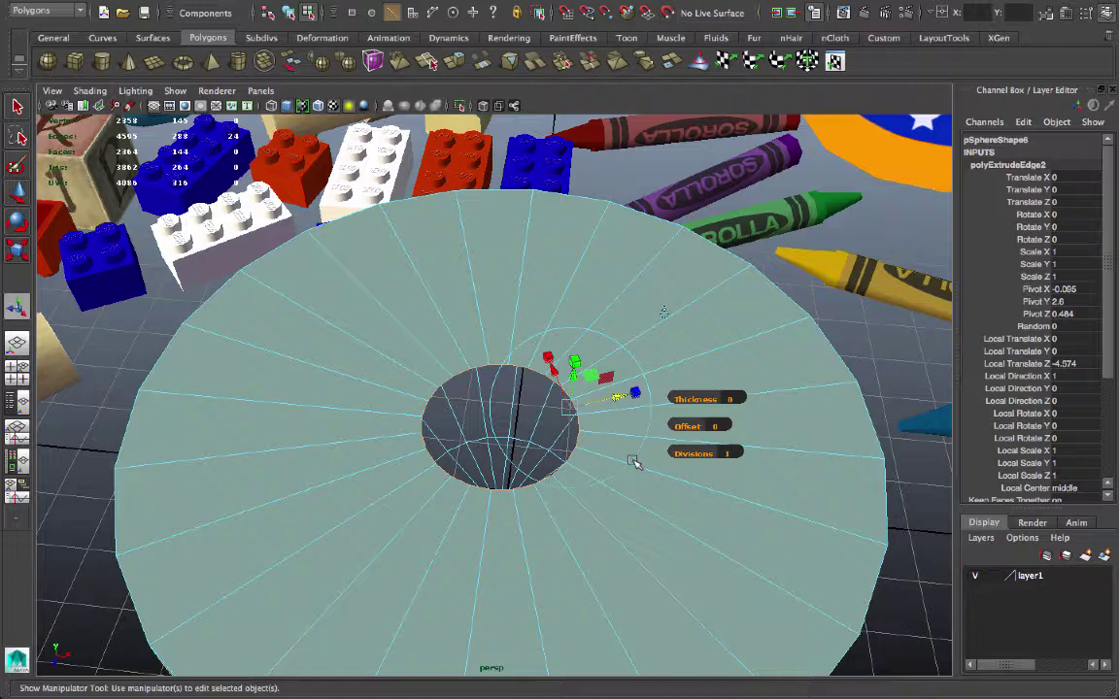
# Extrude the central hole's edges upward by about 10.37 to form a tall hollow post.
pyautogui.keyDown('alt'); pyautogui.moveTo(633, 461); pyautogui.dragTo(556, 457, button='middle'); pyautogui.keyUp('alt')
pyautogui.press('g')
pyautogui.moveTo(497, 376); pyautogui.dragTo(501, 126)
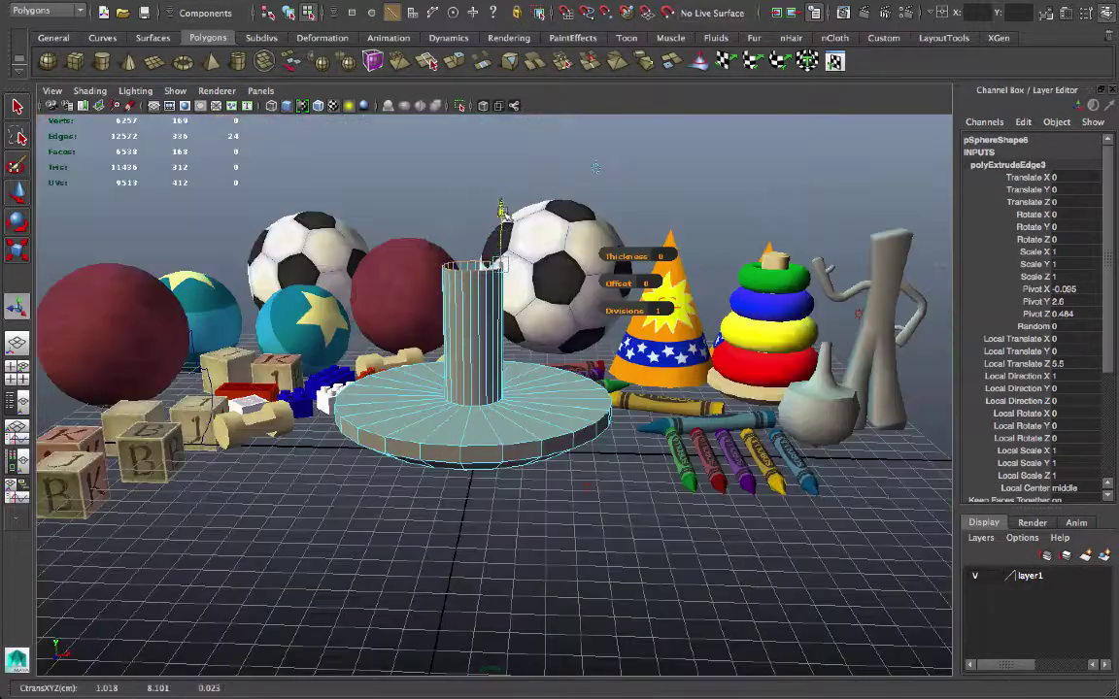
pyautogui.moveTo(498, 206); pyautogui.dragTo(505, 99)
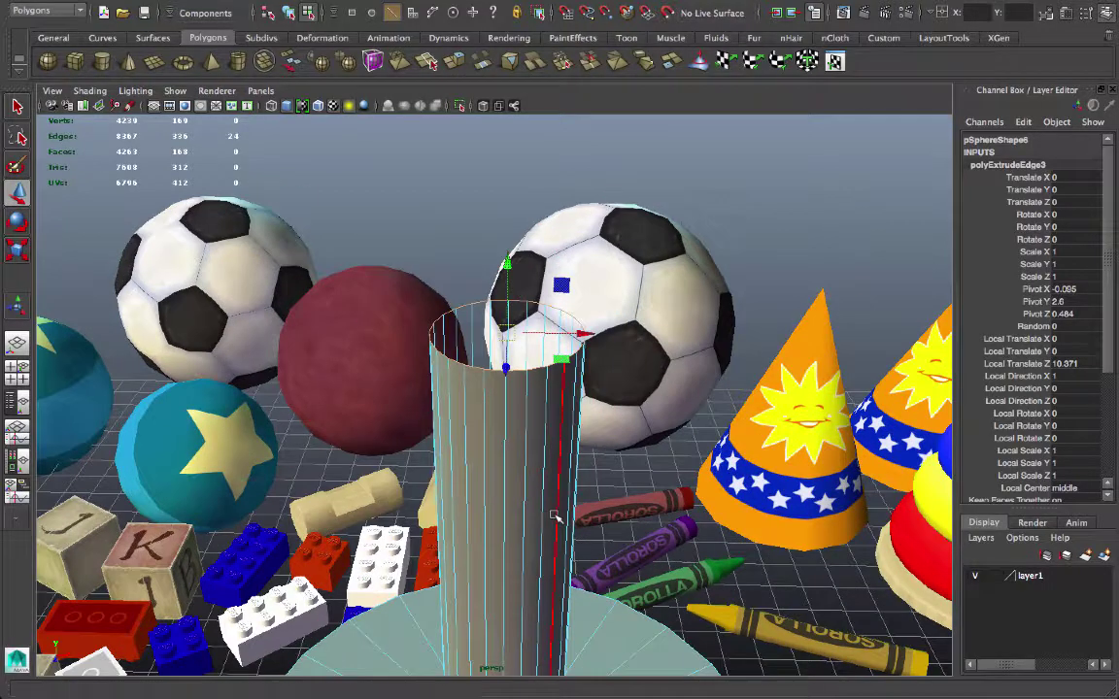
# Try capping the post by extruding its top edges inward about 1.1 and collapsing them to a centre point.
pyautogui.hotkey('ctrl', 'e')
pyautogui.moveTo(579, 325); pyautogui.dragTo(570, 354)
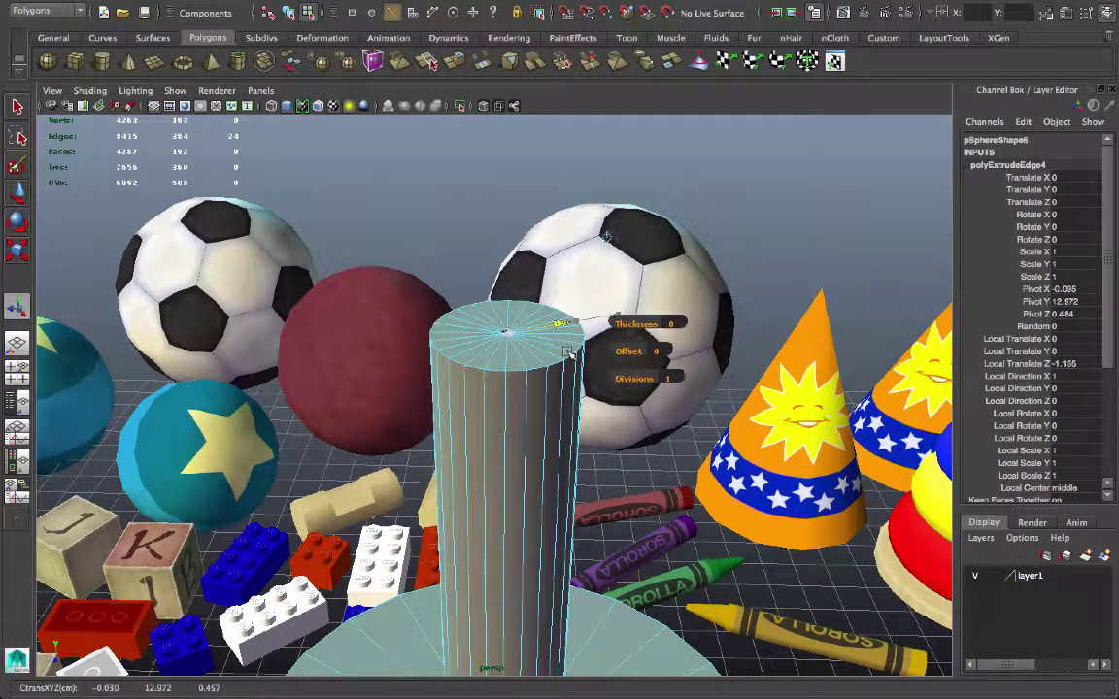
pyautogui.keyDown('alt'); pyautogui.moveTo(437, 418); pyautogui.dragTo(612, 437, button='right'); pyautogui.keyUp('alt')
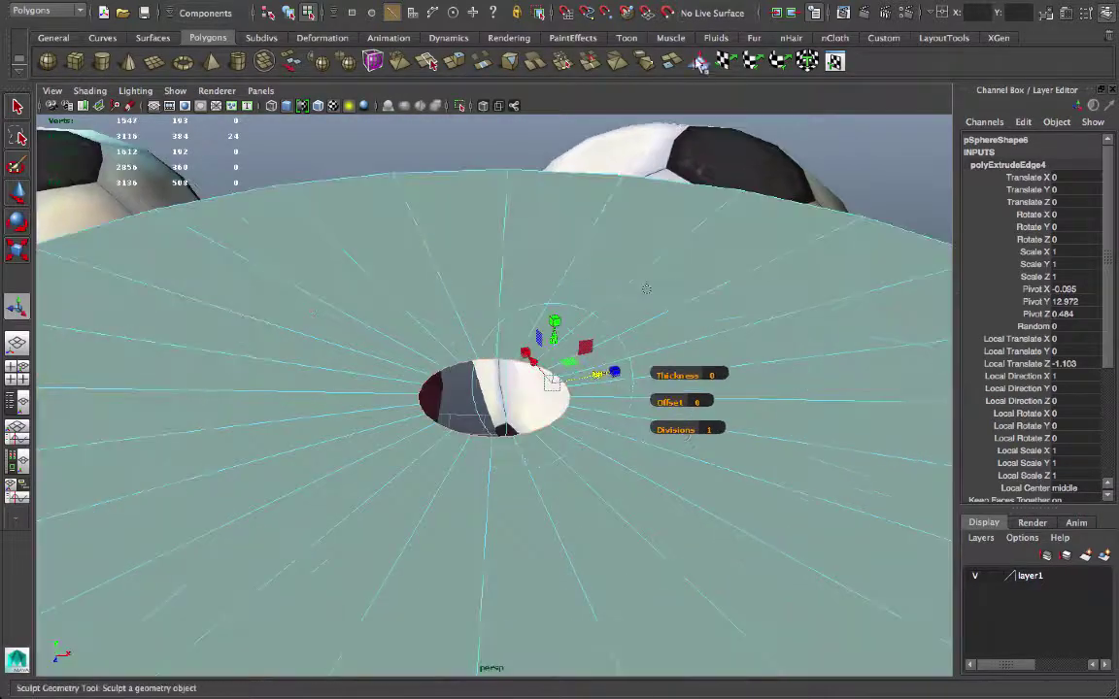
pyautogui.click(652, 64)
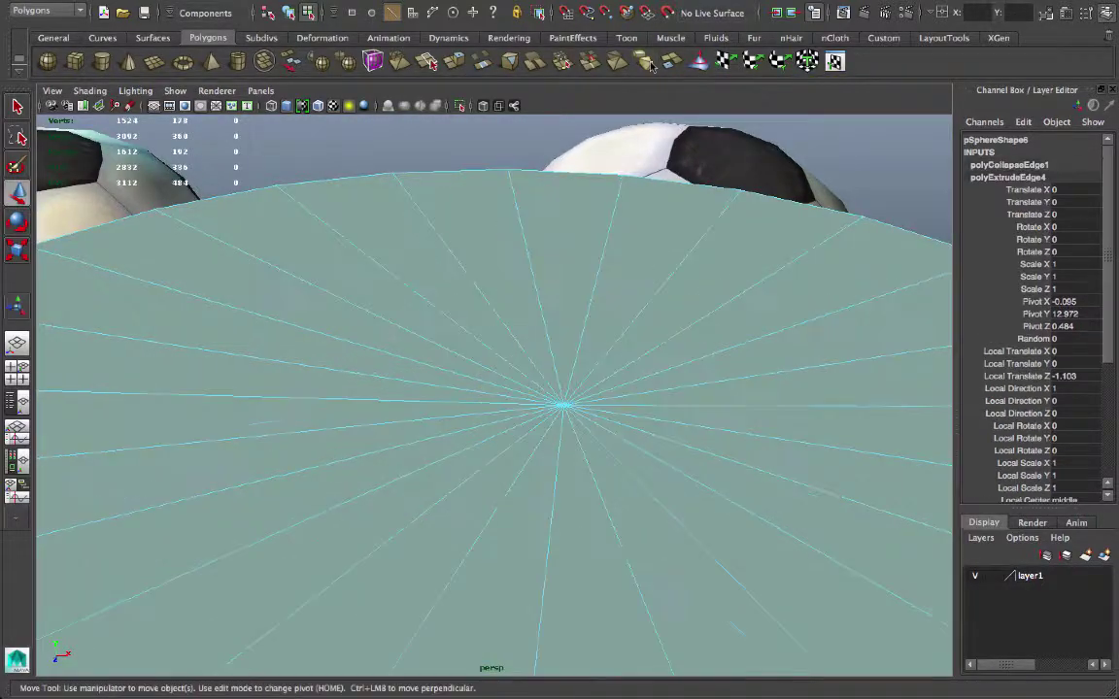
pyautogui.keyDown('alt'); pyautogui.moveTo(544, 326); pyautogui.dragTo(408, 330, button='right'); pyautogui.keyUp('alt')
pyautogui.keyDown('alt'); pyautogui.moveTo(573, 267); pyautogui.dragTo(620, 288); pyautogui.keyUp('alt')
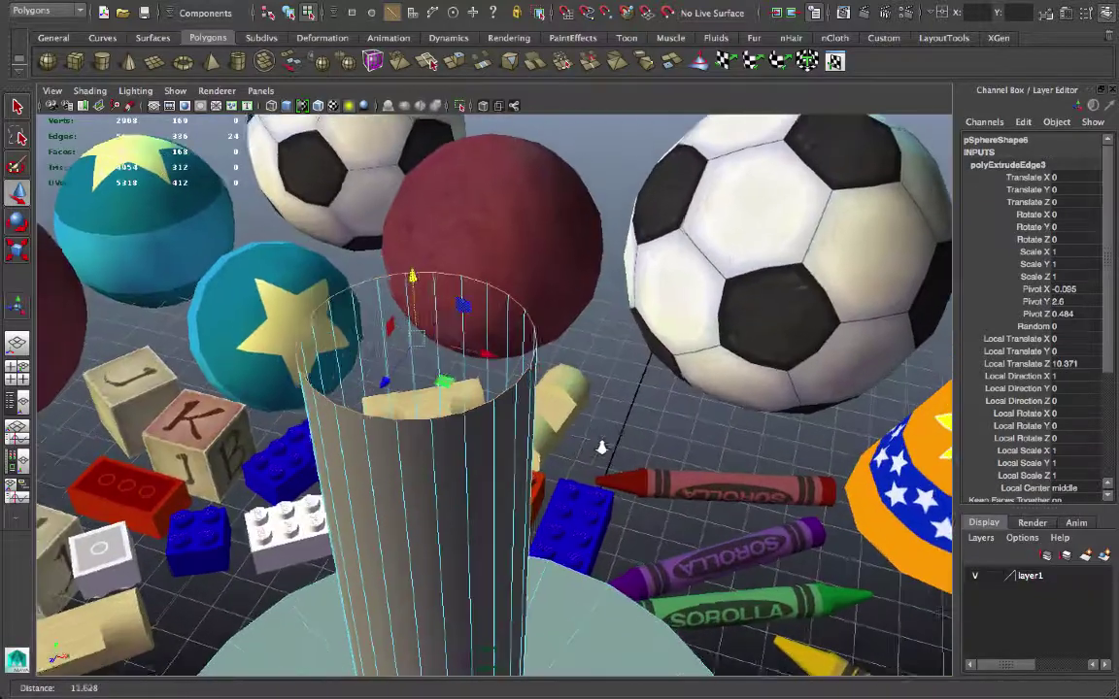
# Close the open top of the post with Fill Hole and return to object mode.
pyautogui.keyDown('alt'); pyautogui.moveTo(644, 452); pyautogui.dragTo(664, 423); pyautogui.keyUp('alt')
pyautogui.scroll(-3, 663, 423)
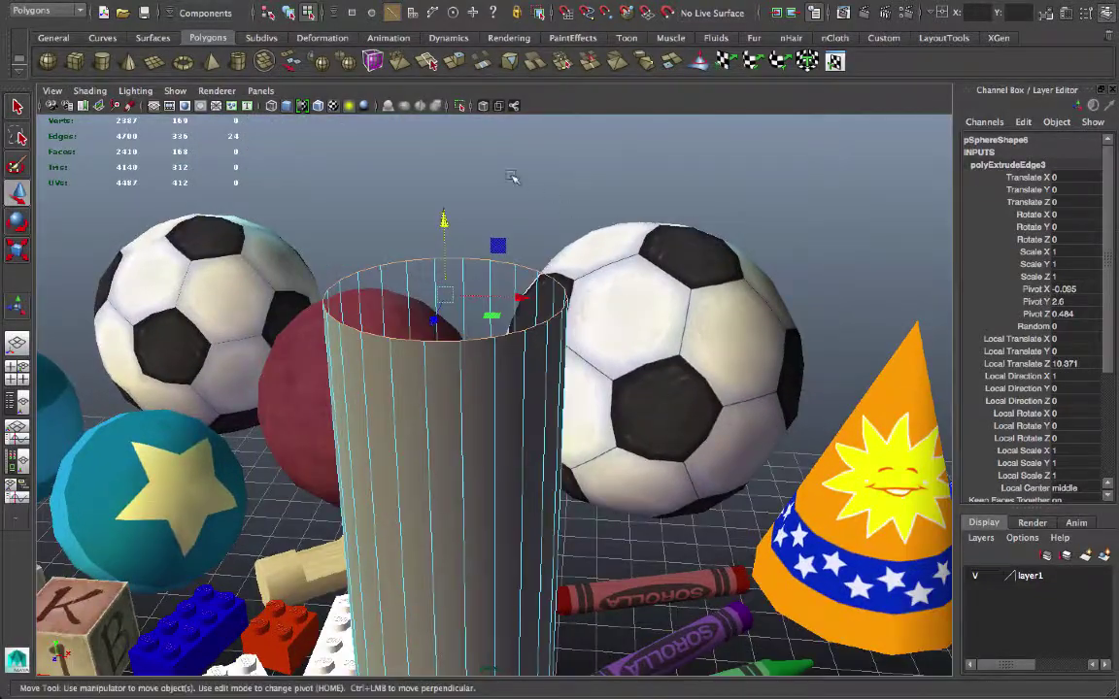
pyautogui.click(465, 8)
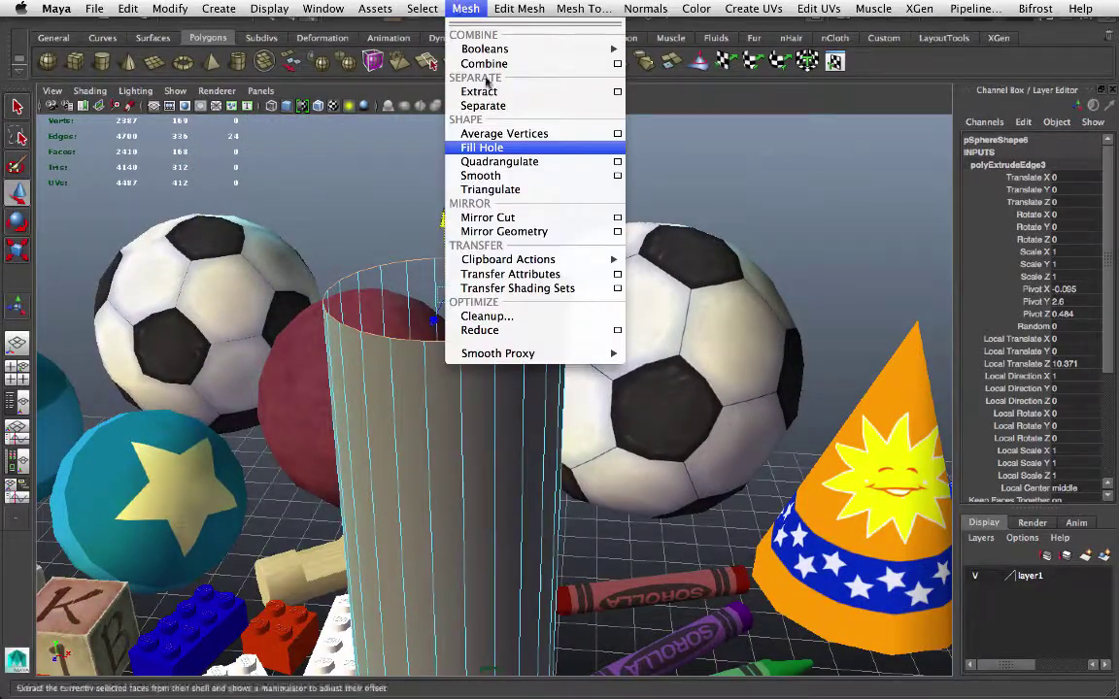
pyautogui.click(482, 146)
pyautogui.keyDown('alt'); pyautogui.moveTo(482, 146); pyautogui.dragTo(592, 323); pyautogui.keyUp('alt')
pyautogui.keyDown('alt'); pyautogui.moveTo(593, 322); pyautogui.dragTo(520, 380, button='right'); pyautogui.keyUp('alt')
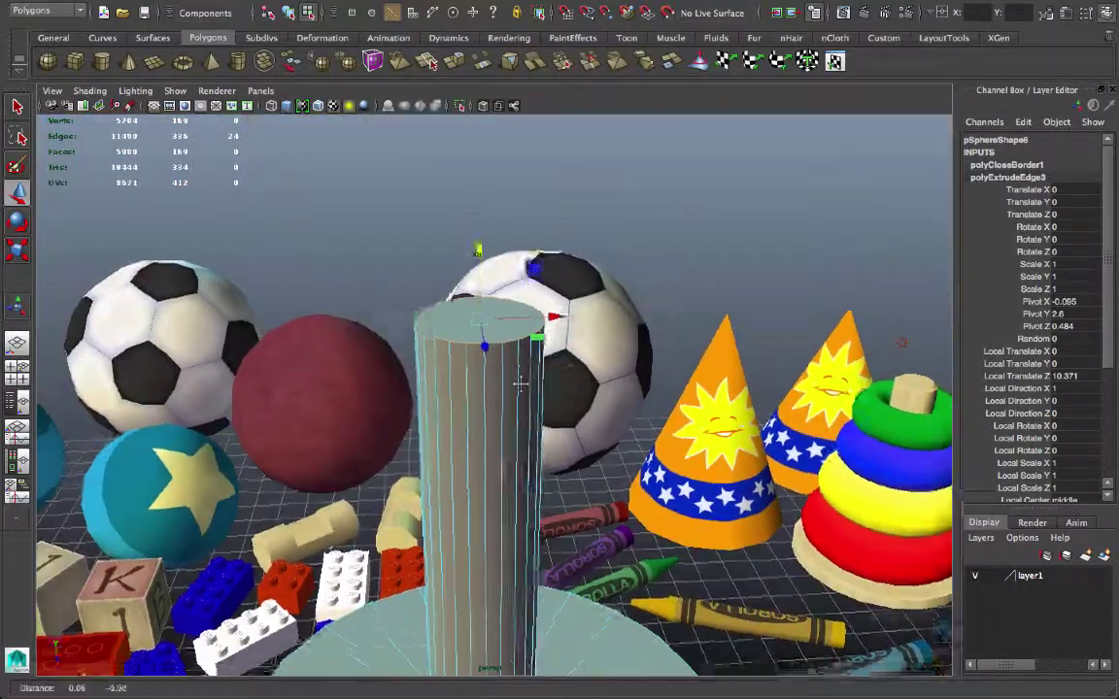
pyautogui.keyDown('alt'); pyautogui.moveTo(520, 380); pyautogui.dragTo(498, 313); pyautogui.keyUp('alt')
pyautogui.moveTo(497, 312); pyautogui.dragTo(536, 319, button='right')
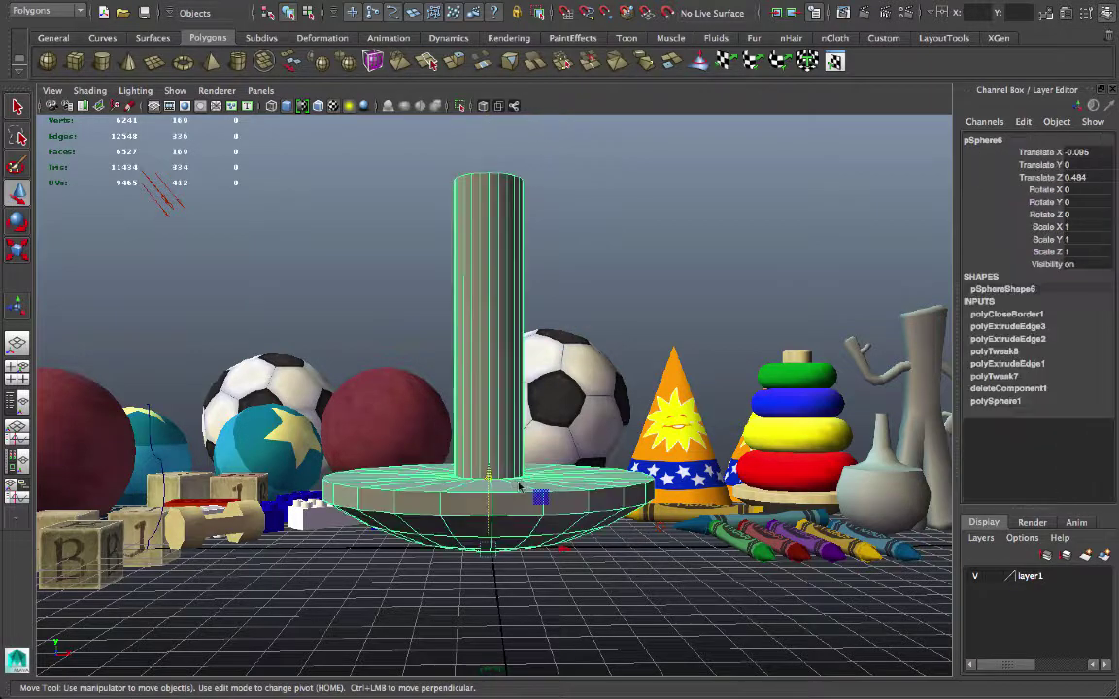
# Scale the whole base and post model uniformly to about 0.556.
pyautogui.press('r')
pyautogui.moveTo(491, 550); pyautogui.dragTo(320, 573)
pyautogui.keyDown('alt'); pyautogui.moveTo(721, 471); pyautogui.dragTo(709, 439); pyautogui.keyUp('alt')
pyautogui.click(721, 515)
pyautogui.scroll(3, 709, 440)
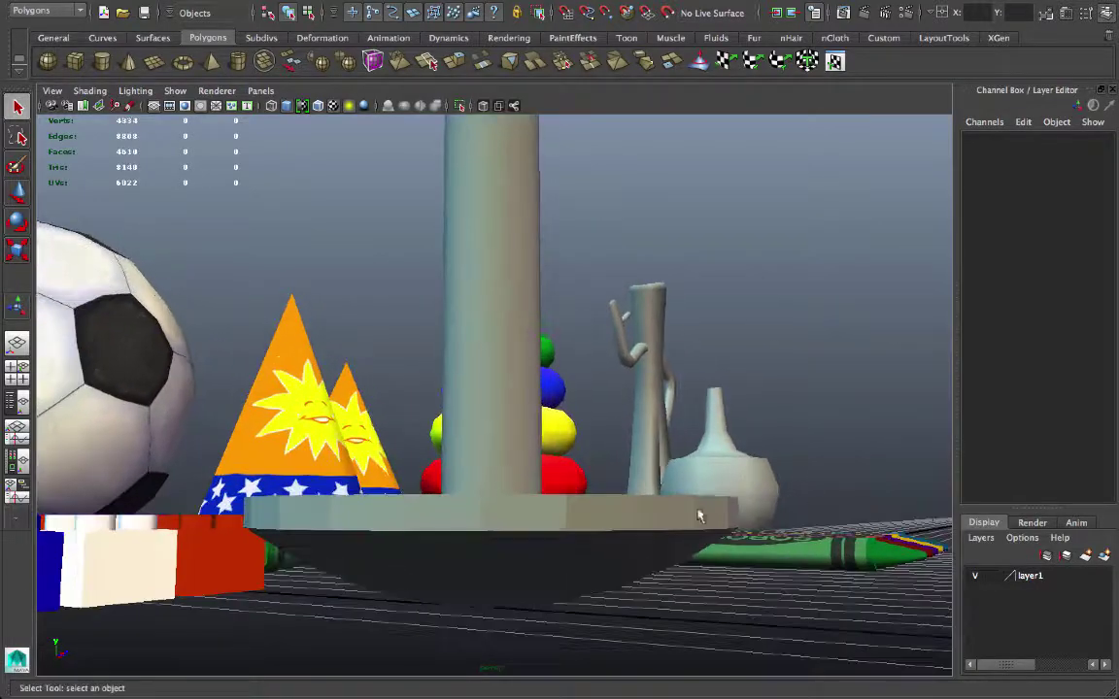
pyautogui.keyDown('alt'); pyautogui.moveTo(699, 515); pyautogui.dragTo(775, 461); pyautogui.keyUp('alt')
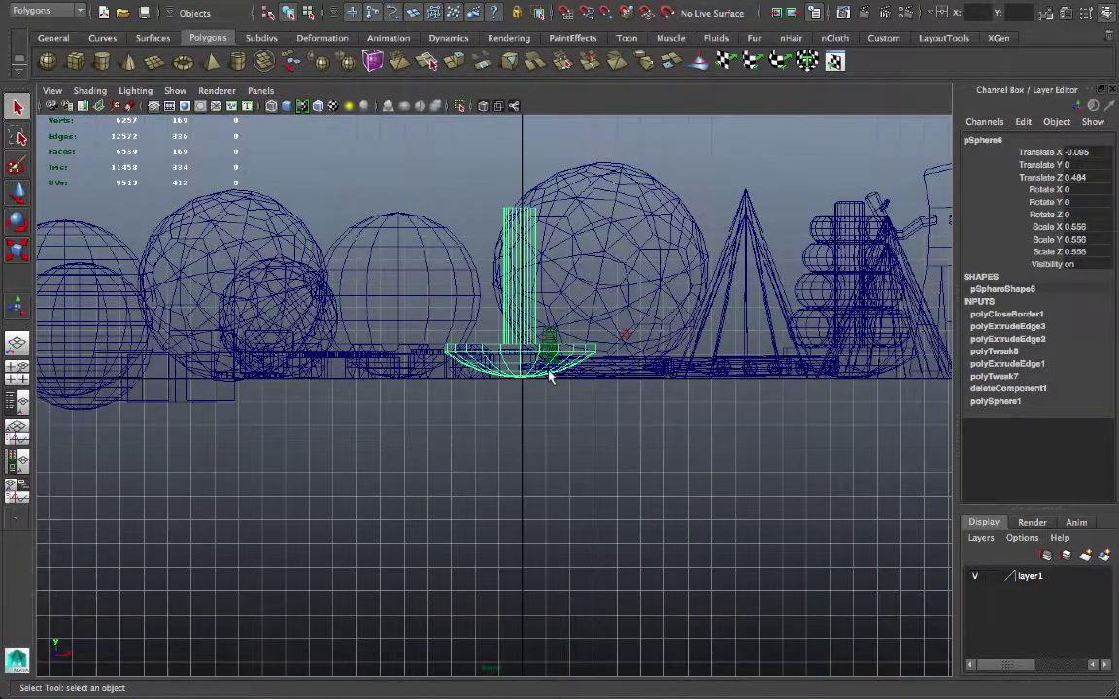
# Select the vertical edges around the base's outer rim wall and soften their normals.
pyautogui.press('f')
pyautogui.moveTo(629, 312); pyautogui.dragTo(630, 274, button='right')
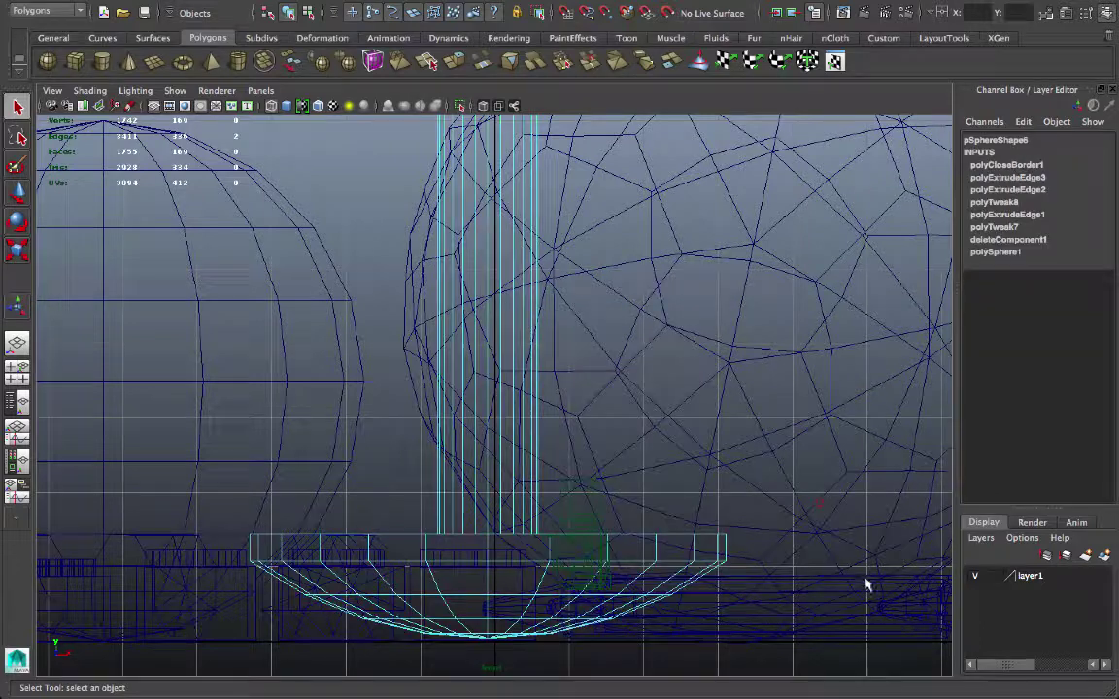
pyautogui.doubleClick(199, 551)
pyautogui.press('space')
pyautogui.press('space')
pyautogui.keyDown('alt'); pyautogui.moveTo(625, 155); pyautogui.dragTo(630, 175); pyautogui.keyUp('alt')
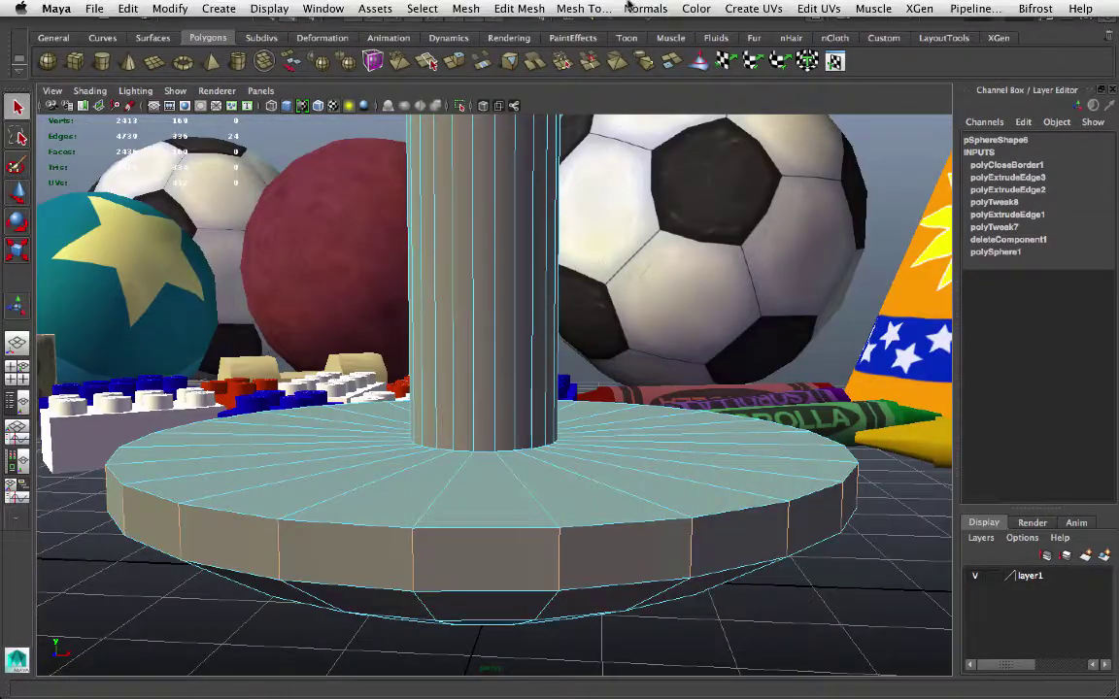
pyautogui.click(631, 7)
pyautogui.click(653, 174)
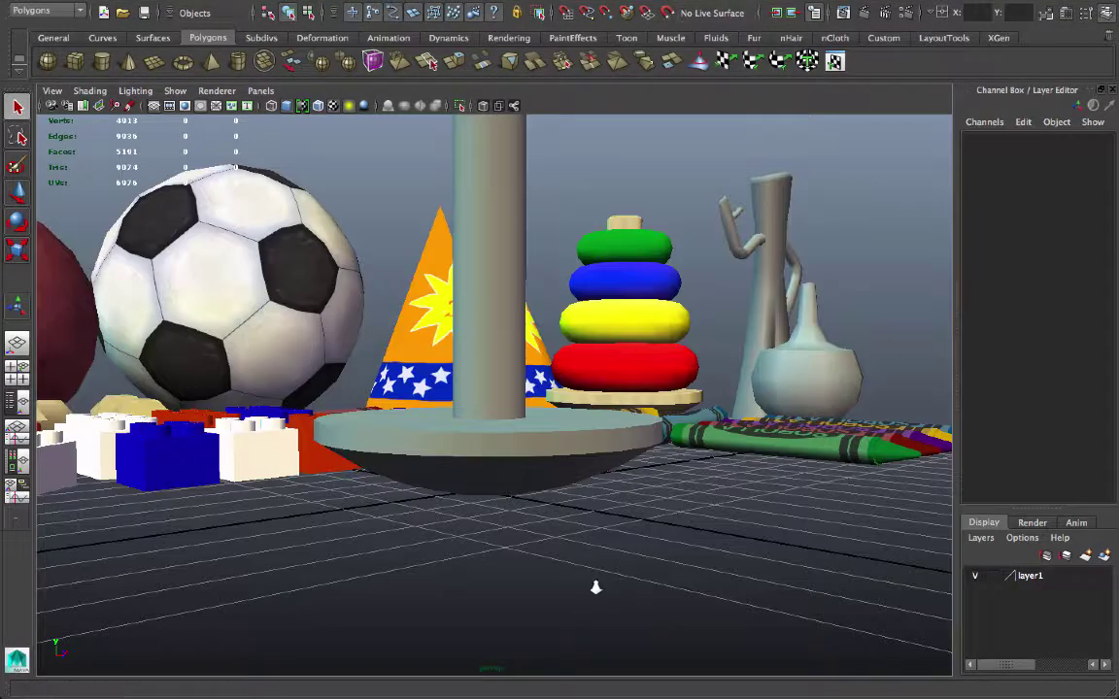
# Assign the existing textured toy material to the base and post model, and display the viewport with flat lighting.
pyautogui.keyDown('alt'); pyautogui.moveTo(595, 587); pyautogui.dragTo(760, 593, button='right'); pyautogui.keyUp('alt')
pyautogui.keyDown('alt'); pyautogui.moveTo(760, 592); pyautogui.dragTo(685, 550); pyautogui.keyUp('alt')
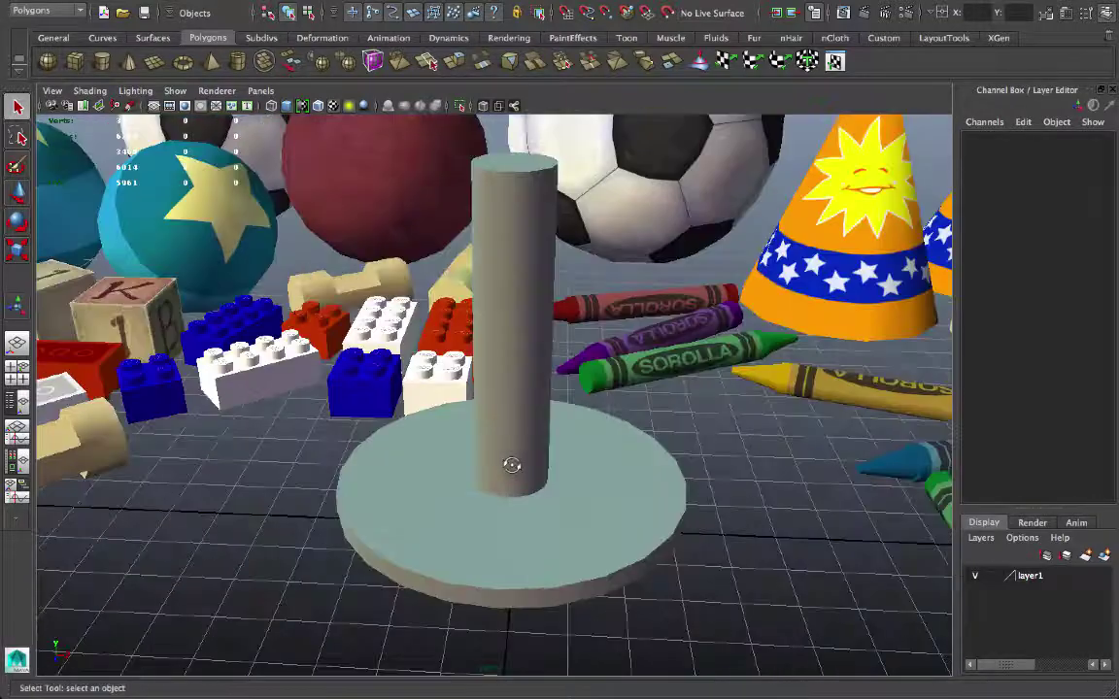
pyautogui.keyDown('alt'); pyautogui.moveTo(512, 464); pyautogui.dragTo(572, 480); pyautogui.keyUp('alt')
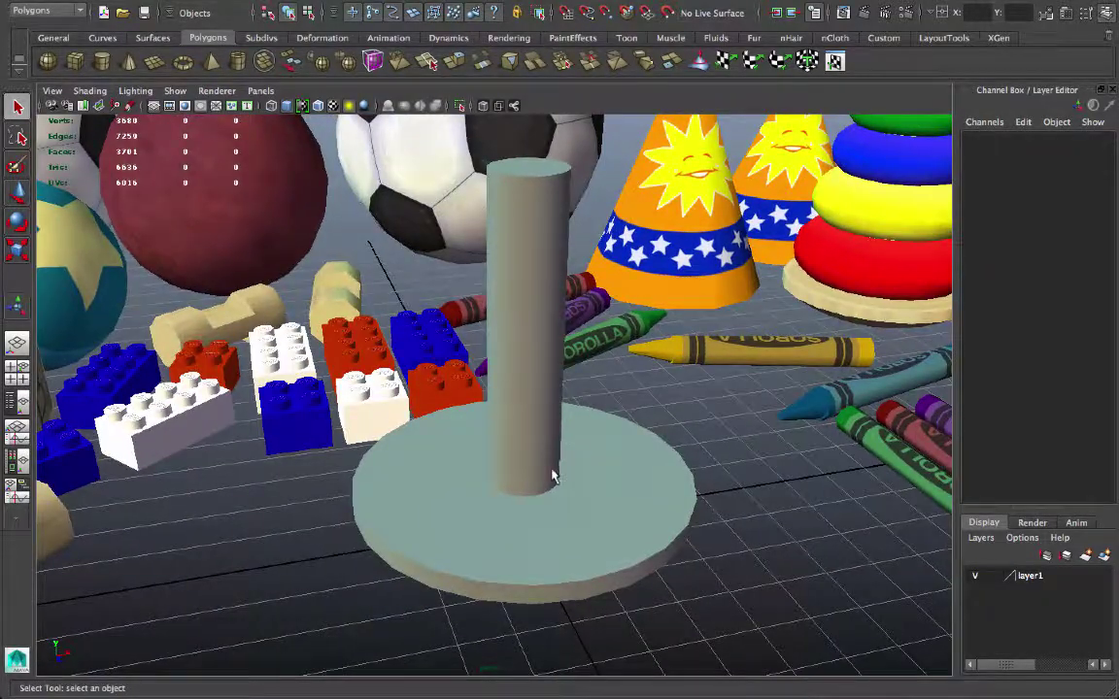
pyautogui.rightClick(536, 477)
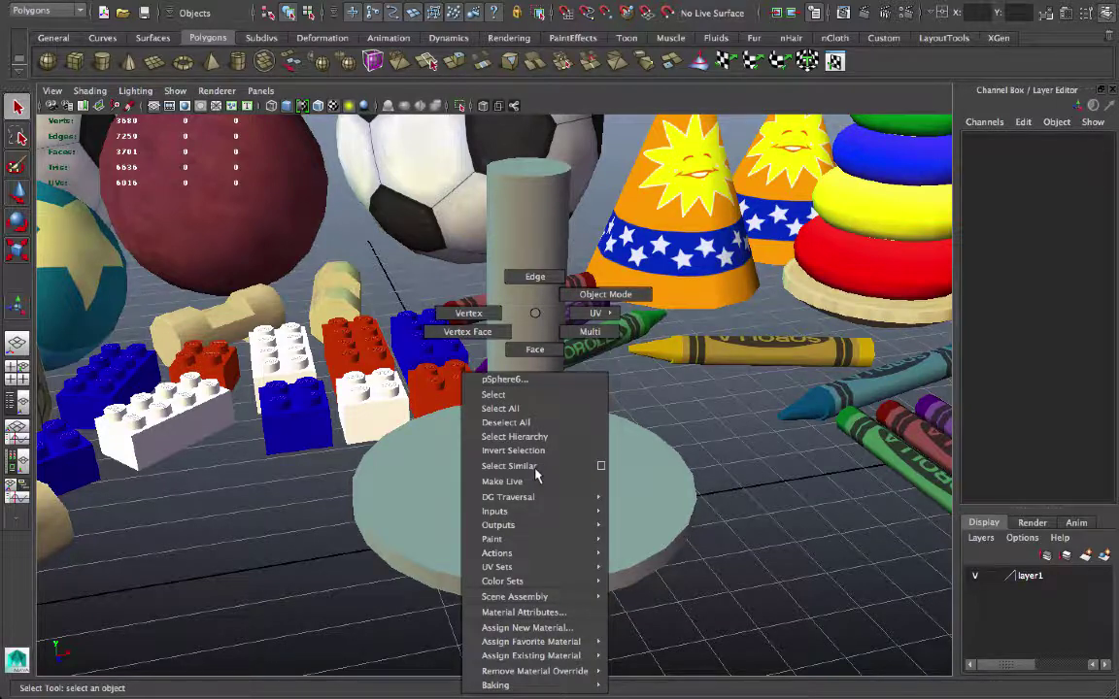
pyautogui.moveTo(524, 647)
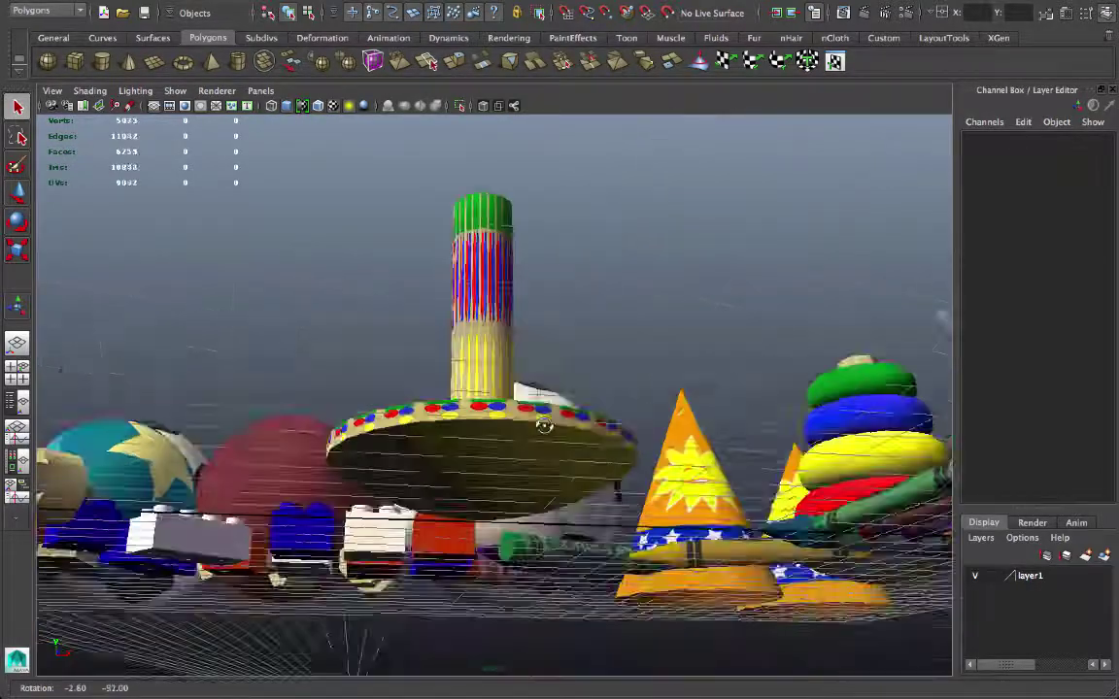
pyautogui.click(136, 91)
pyautogui.click(168, 157)
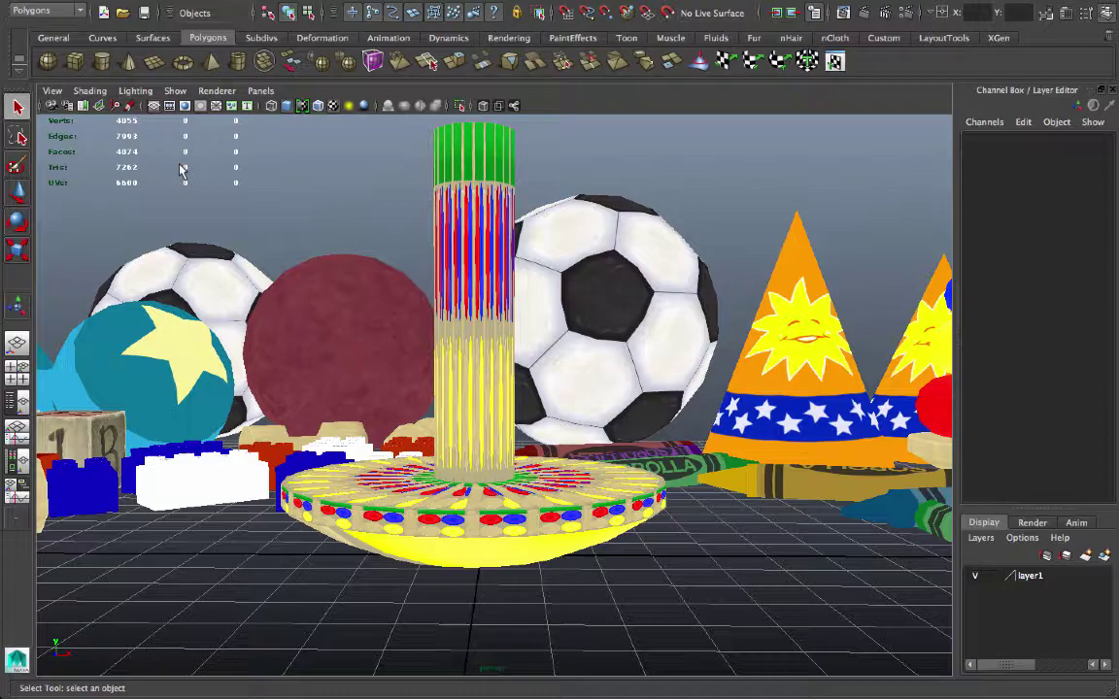
# Select the base's top and underside faces, leaving out the post and the outer rim wall.
pyautogui.keyDown('alt'); pyautogui.moveTo(738, 466); pyautogui.dragTo(649, 537); pyautogui.keyUp('alt')
pyautogui.click(583, 510)
pyautogui.keyDown('alt'); pyautogui.moveTo(583, 510); pyautogui.dragTo(540, 464); pyautogui.keyUp('alt')
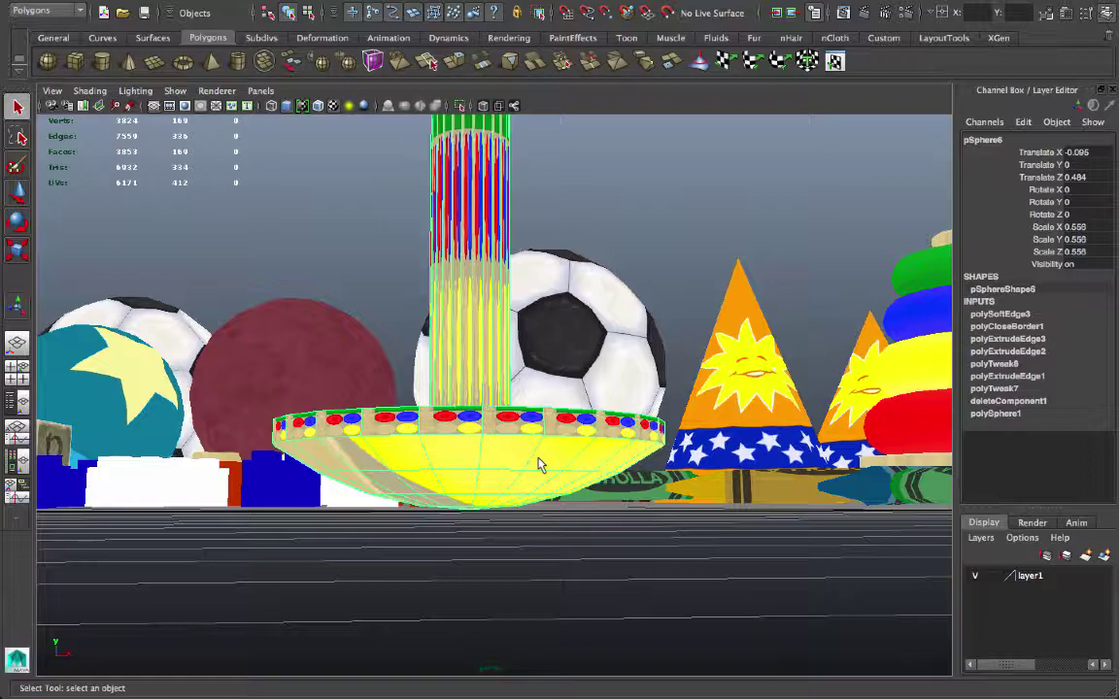
pyautogui.press('4')
pyautogui.keyDown('alt'); pyautogui.moveTo(540, 464); pyautogui.dragTo(379, 547); pyautogui.keyUp('alt')
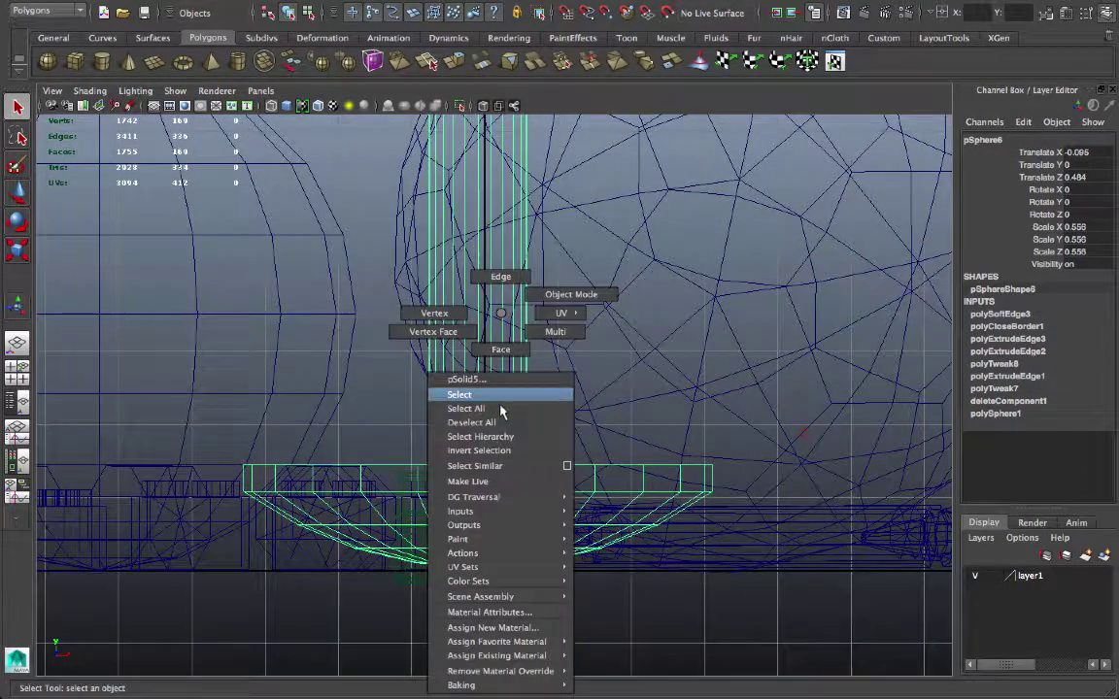
pyautogui.moveTo(497, 362); pyautogui.dragTo(499, 350, button='right')
pyautogui.moveTo(815, 615); pyautogui.dragTo(287, 454)
pyautogui.moveTo(216, 432); pyautogui.dragTo(216, 434)
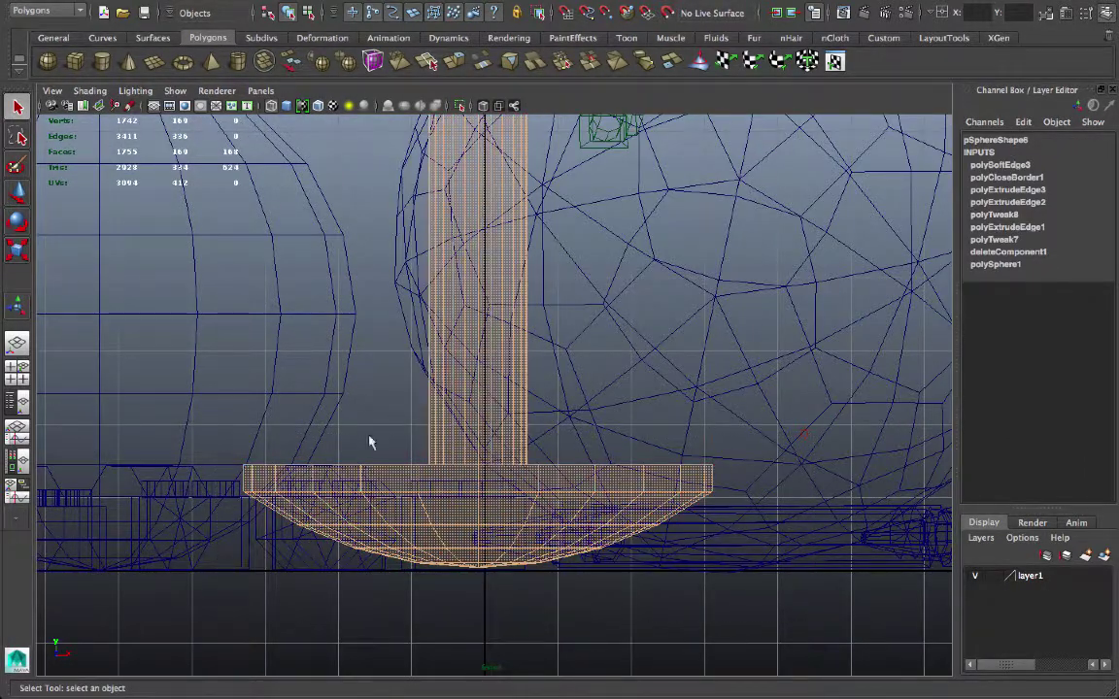
pyautogui.keyDown('ctrl'); pyautogui.moveTo(370, 440); pyautogui.dragTo(684, 343); pyautogui.keyUp('ctrl')
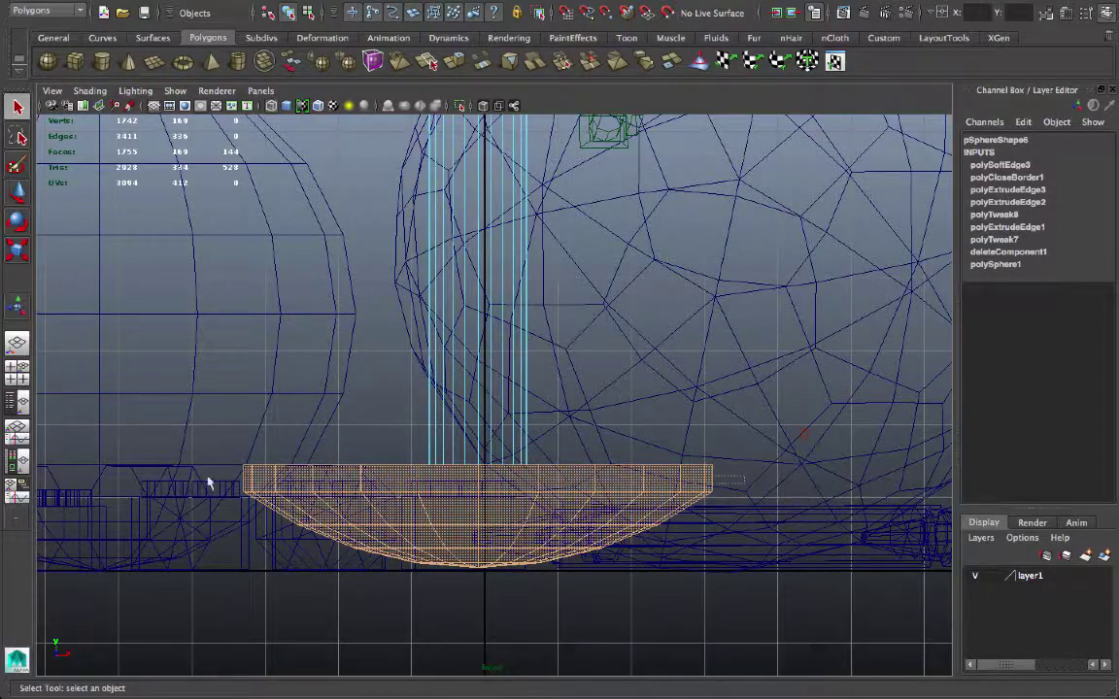
pyautogui.keyDown('ctrl'); pyautogui.moveTo(192, 475); pyautogui.dragTo(192, 476); pyautogui.keyUp('ctrl')
pyautogui.press('space')
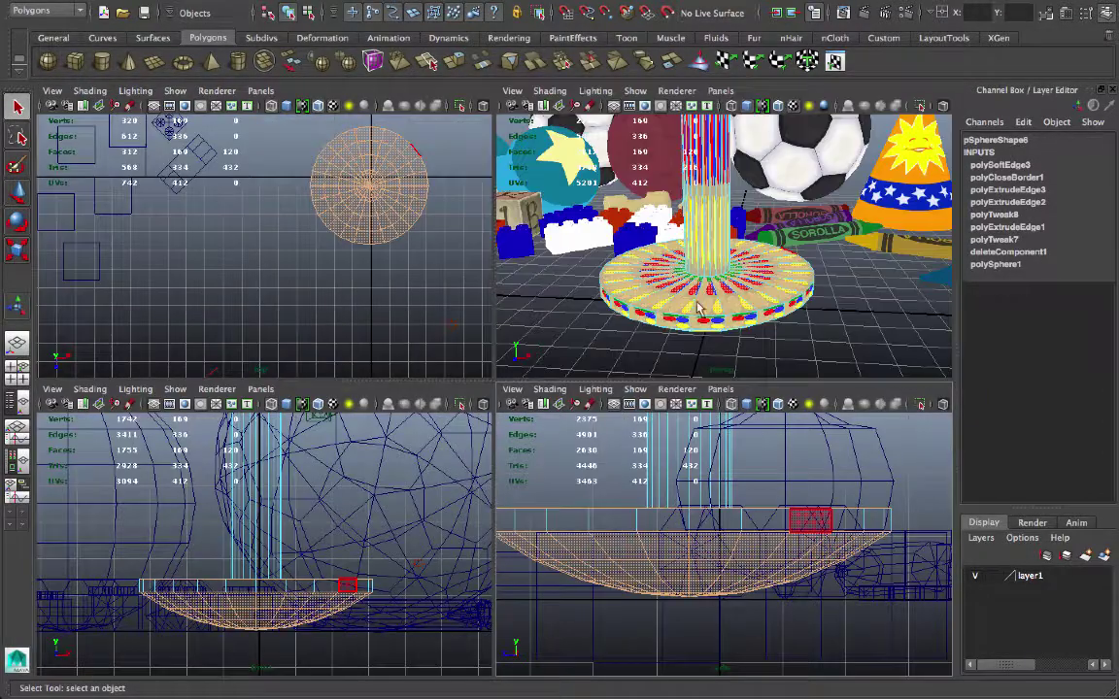
pyautogui.press('space')
pyautogui.press('5')
pyautogui.moveTo(658, 418)
pyautogui.keyDown('alt'); pyautogui.mouseDown()
pyautogui.moveTo(666, 342)
pyautogui.moveTo(655, 445)
pyautogui.moveTo(662, 323)
pyautogui.moveTo(641, 441)
pyautogui.mouseUp(); pyautogui.keyUp('alt')
pyautogui.press('6')
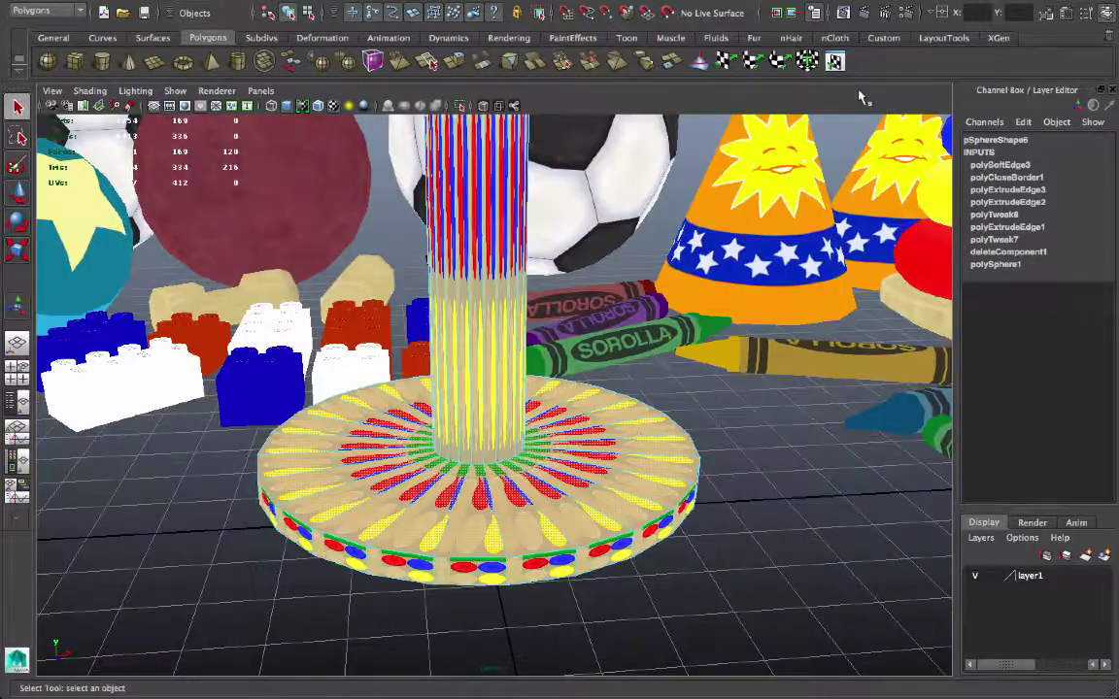
# Apply a planar UV projection to the selected base faces and set its X rotation to 90.
pyautogui.click(724, 61)
pyautogui.keyDown('alt'); pyautogui.moveTo(719, 291); pyautogui.dragTo(686, 342); pyautogui.keyUp('alt')
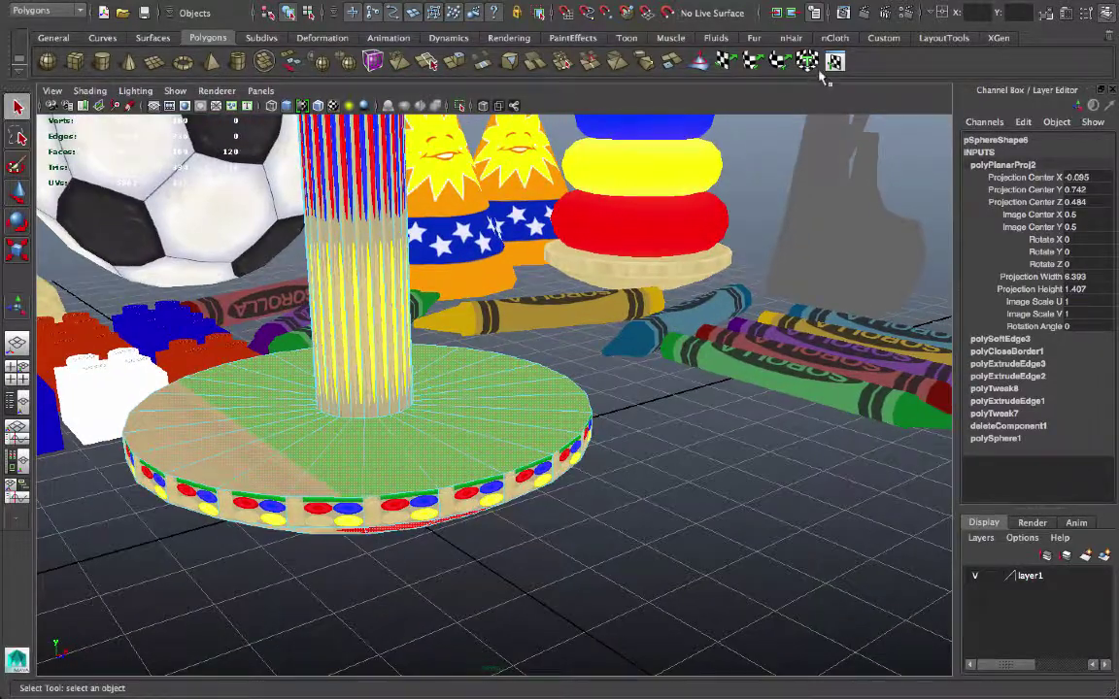
pyautogui.click(1107, 12)
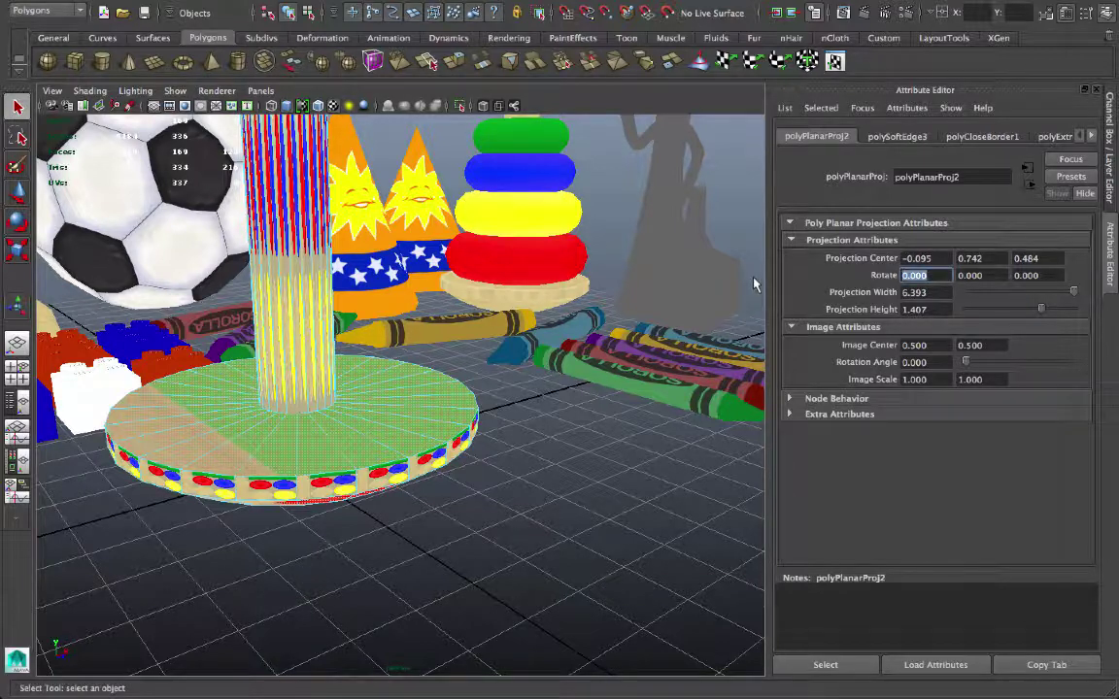
pyautogui.write('90')
pyautogui.press('Return')
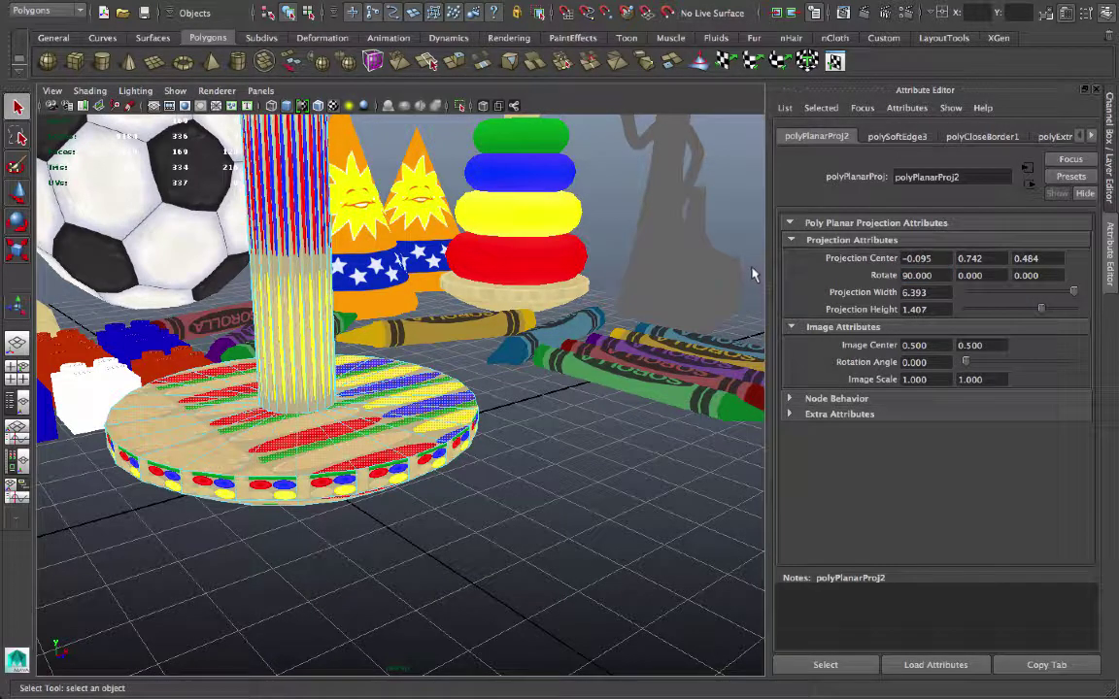
# Scale the base's projected UV shell down to a small circle and place it on the texture's plain wood disc.
pyautogui.click(833, 62)
pyautogui.press('f')
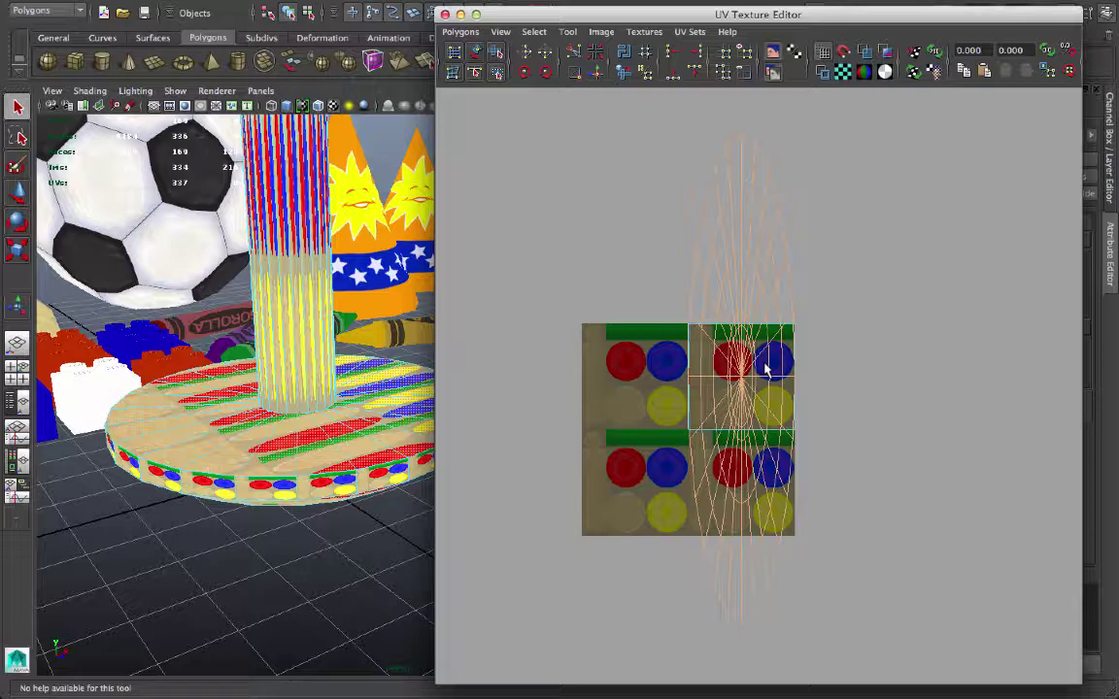
pyautogui.press('w')
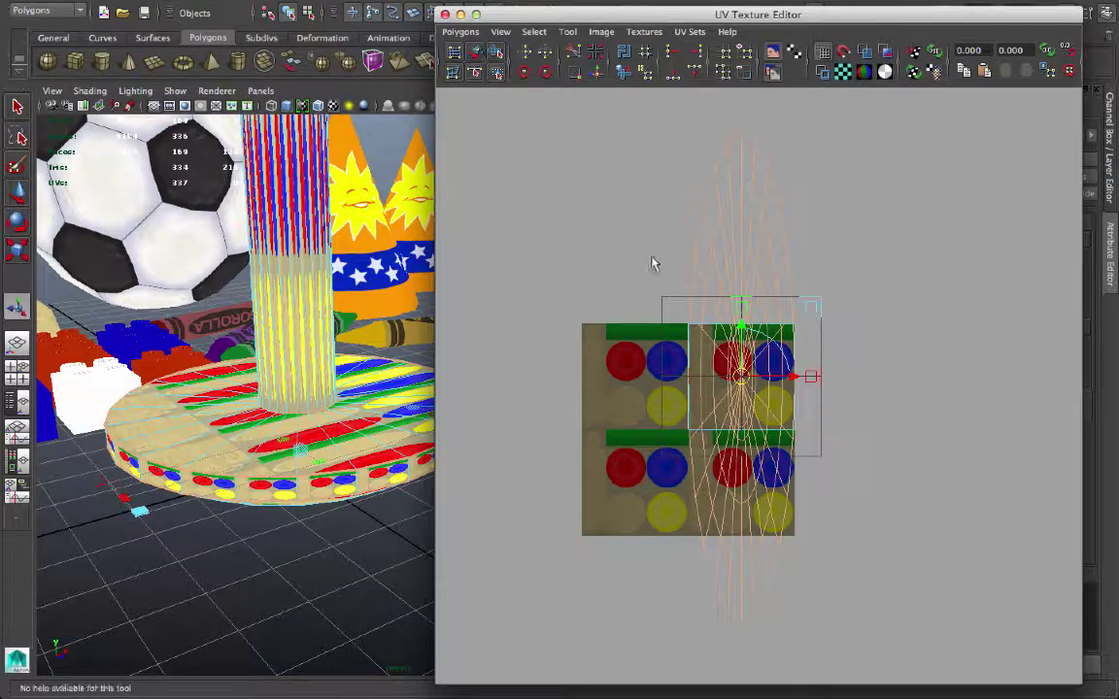
pyautogui.press('r')
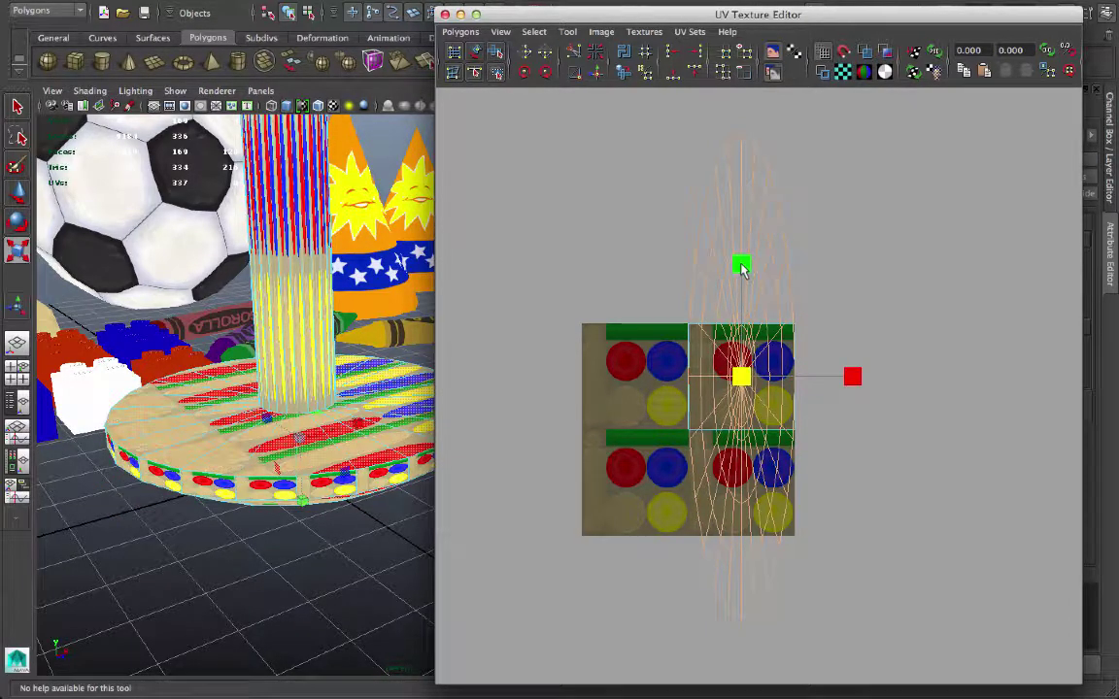
pyautogui.moveTo(742, 268); pyautogui.dragTo(692, 343)
pyautogui.scroll(-5, 753, 358)
pyautogui.press('f')
pyautogui.press('w')
pyautogui.moveTo(760, 381); pyautogui.dragTo(720, 522)
pyautogui.press('a')
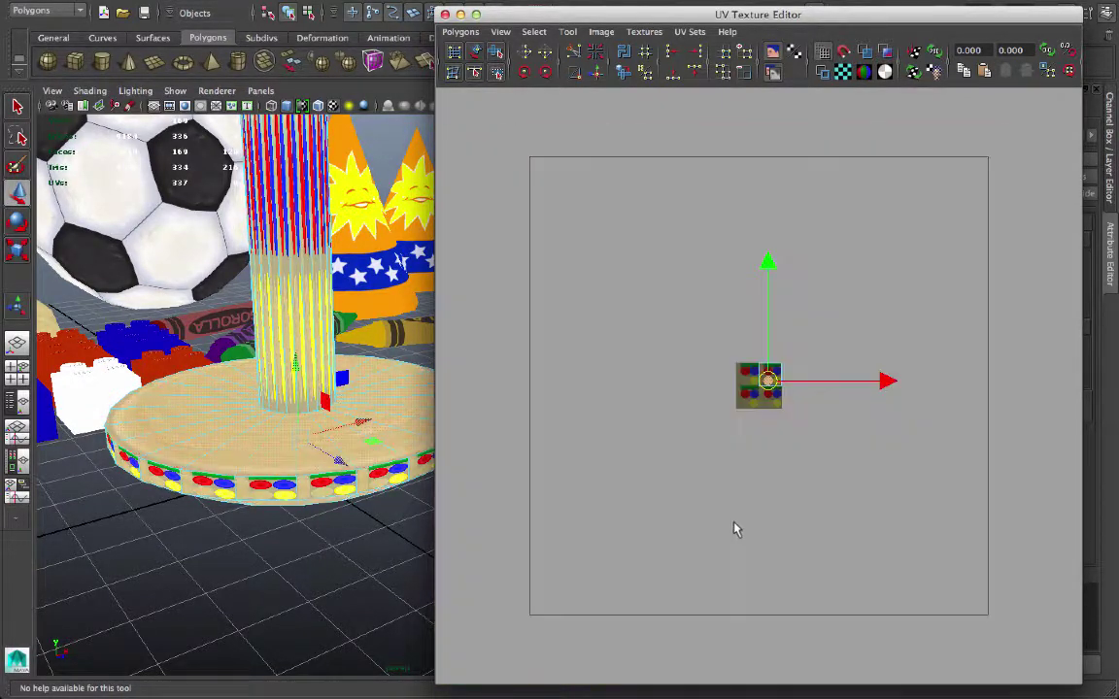
# Fine-tune the base's UV shell so it fits within the wood disc, and check the texture on the model.
pyautogui.press('f')
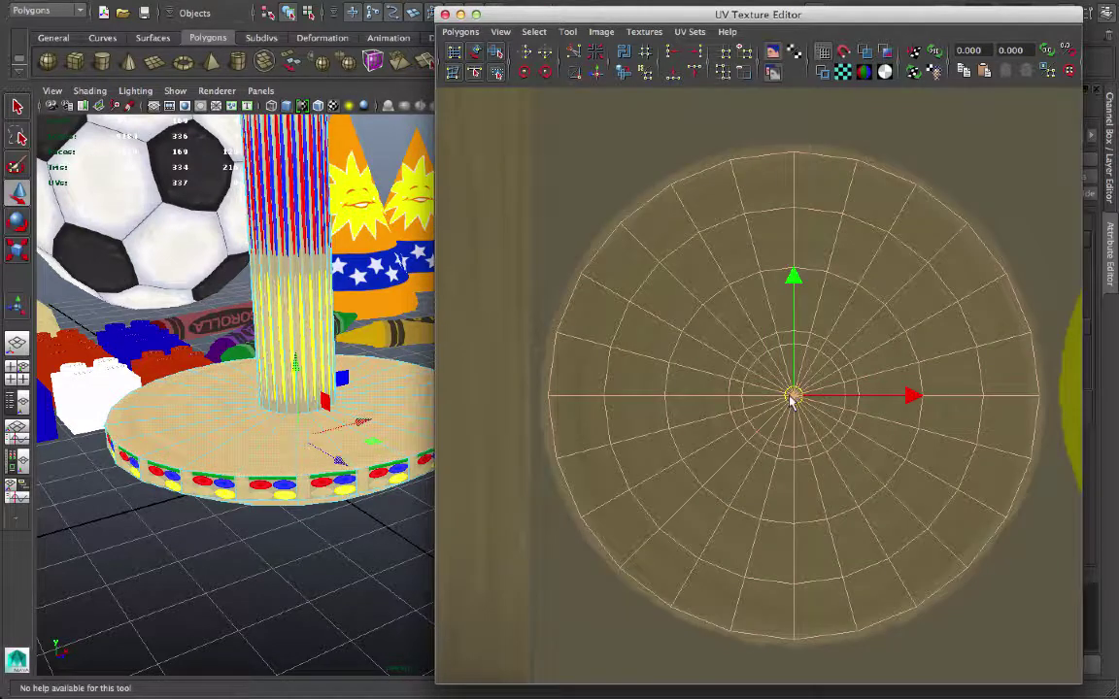
pyautogui.moveTo(792, 401); pyautogui.dragTo(796, 400)
pyautogui.press('e')
pyautogui.press('r')
pyautogui.press('w')
pyautogui.keyDown('alt'); pyautogui.moveTo(270, 335); pyautogui.dragTo(242, 402); pyautogui.keyUp('alt')
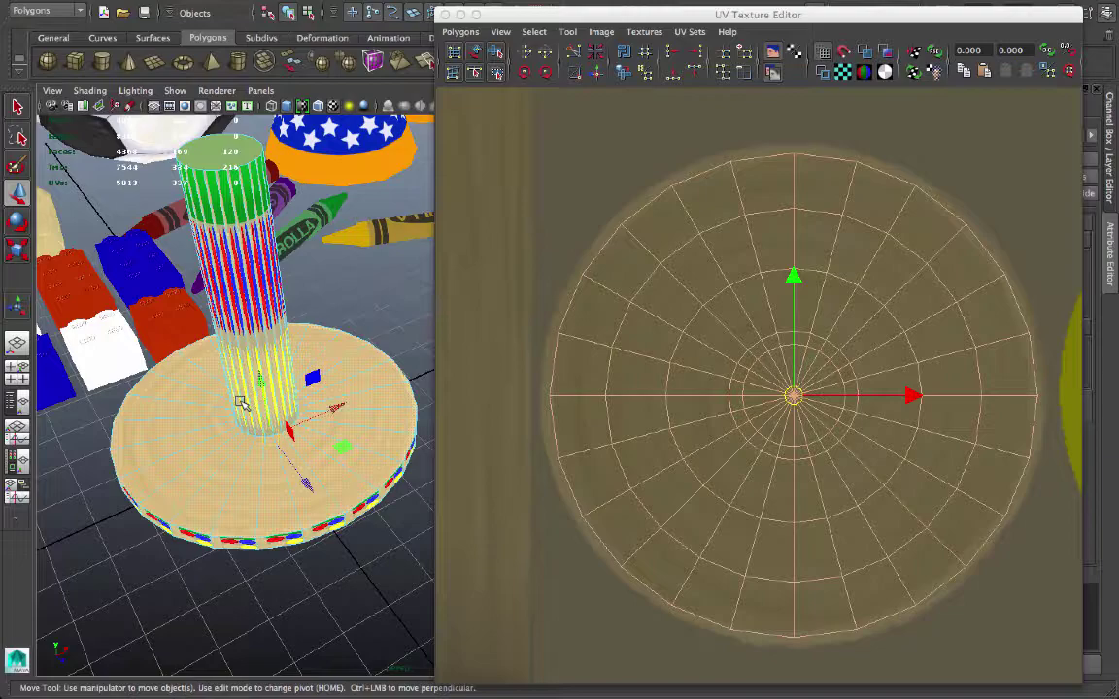
pyautogui.keyDown('alt'); pyautogui.moveTo(242, 402); pyautogui.dragTo(328, 401, button='right'); pyautogui.keyUp('alt')
pyautogui.keyDown('alt'); pyautogui.moveTo(328, 402); pyautogui.dragTo(345, 371); pyautogui.keyUp('alt')
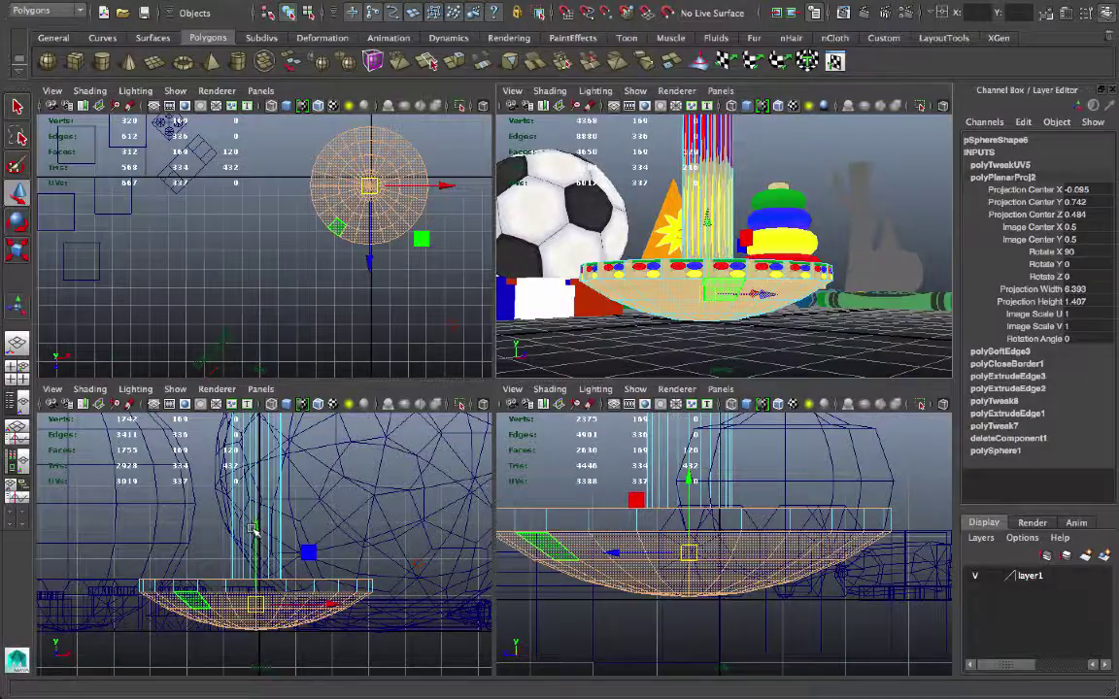
# Select the faces of the base's outer rim wall and apply a cylindrical UV projection to them.
pyautogui.press('space')
pyautogui.scroll(3, 704, 467)
pyautogui.moveTo(788, 313); pyautogui.dragTo(789, 372, button='right')
pyautogui.moveTo(834, 382); pyautogui.dragTo(105, 390)
pyautogui.press('space')
pyautogui.press('space')
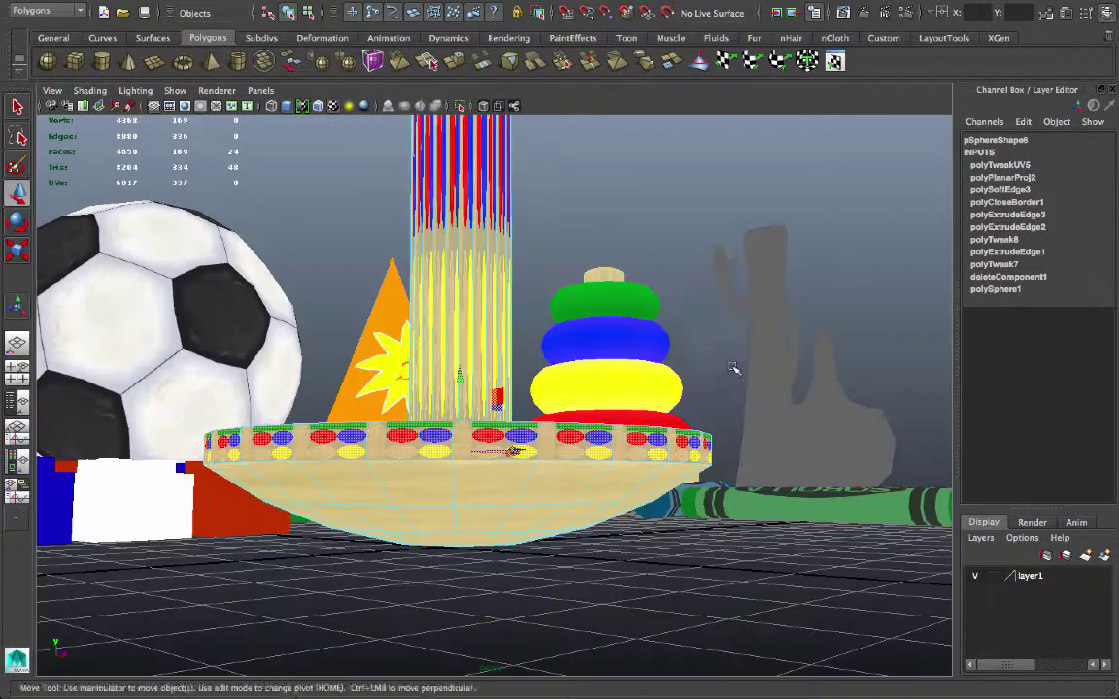
pyautogui.keyDown('alt'); pyautogui.moveTo(735, 369); pyautogui.dragTo(696, 406); pyautogui.keyUp('alt')
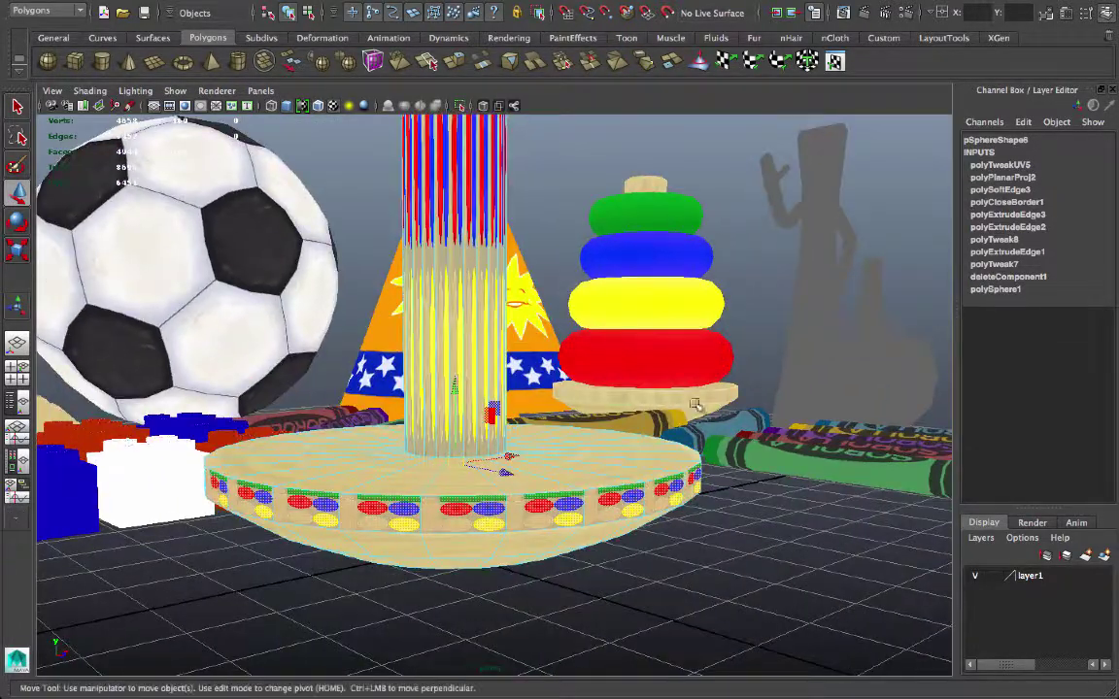
pyautogui.click(755, 65)
# Flatten the rim wall's UV shell vertically into a thin strip and position it across the texture's wood plank.
pyautogui.click(835, 62)
pyautogui.keyDown('alt'); pyautogui.moveTo(387, 454); pyautogui.dragTo(232, 455, button='middle'); pyautogui.keyUp('alt')
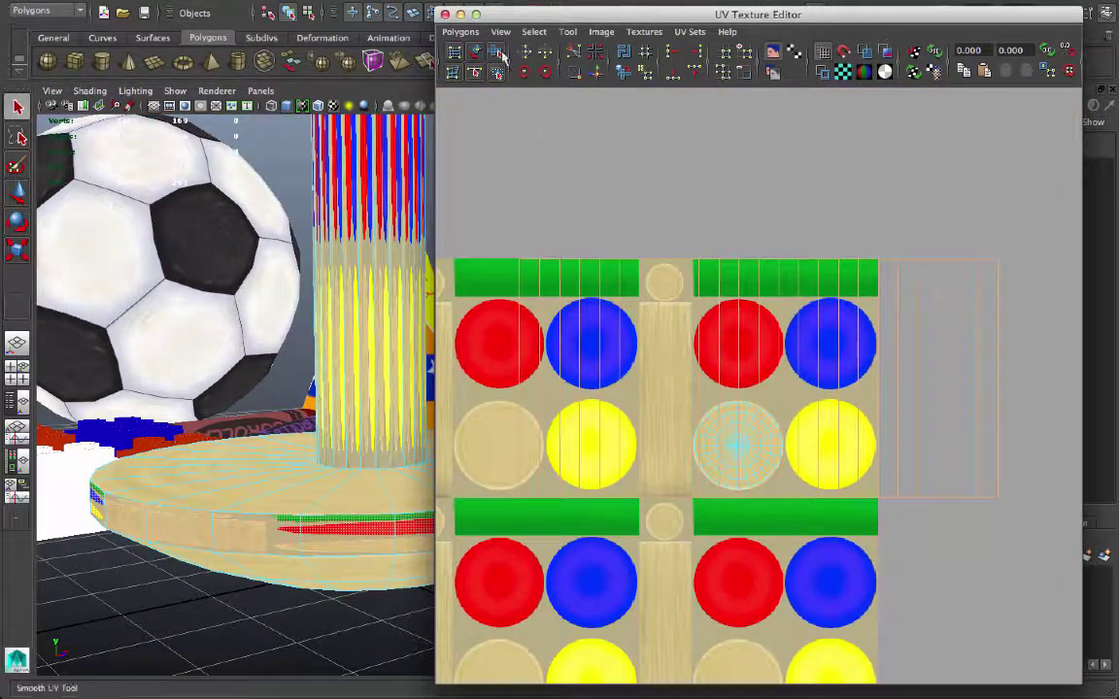
pyautogui.click(497, 54)
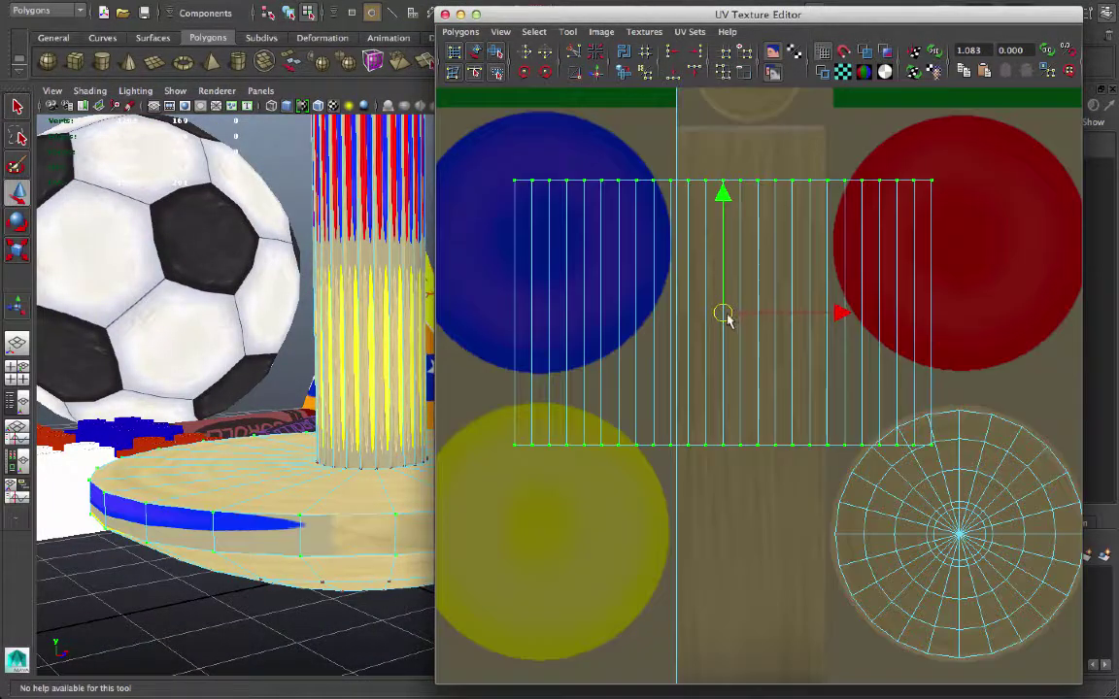
pyautogui.moveTo(726, 316); pyautogui.dragTo(758, 283)
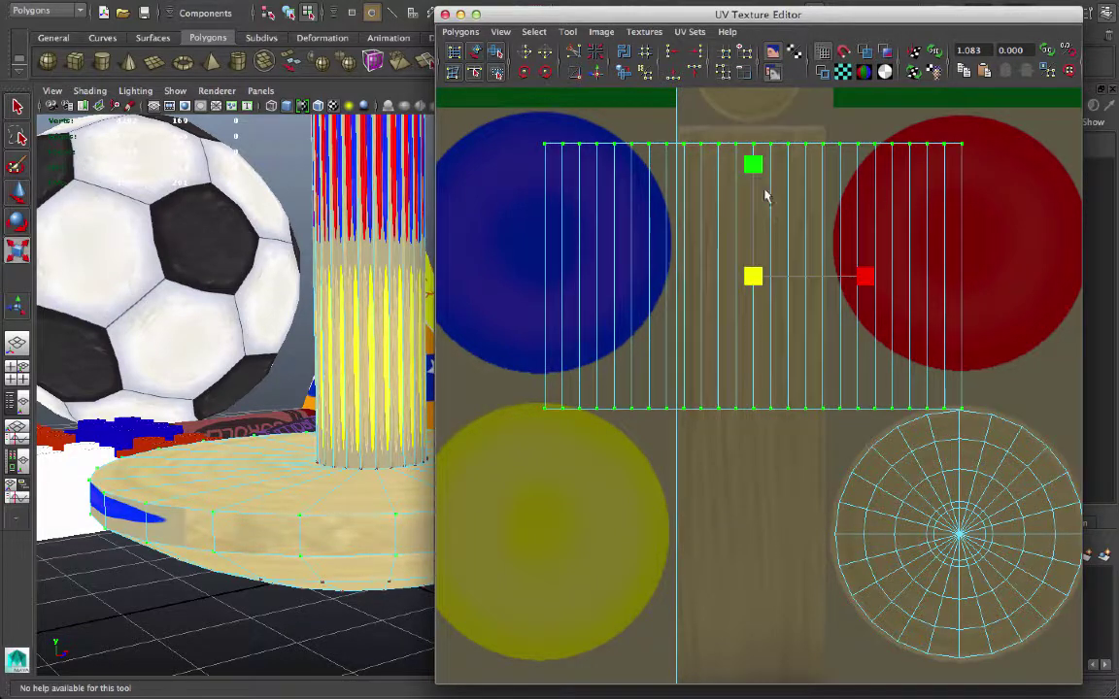
pyautogui.moveTo(755, 165); pyautogui.dragTo(752, 259)
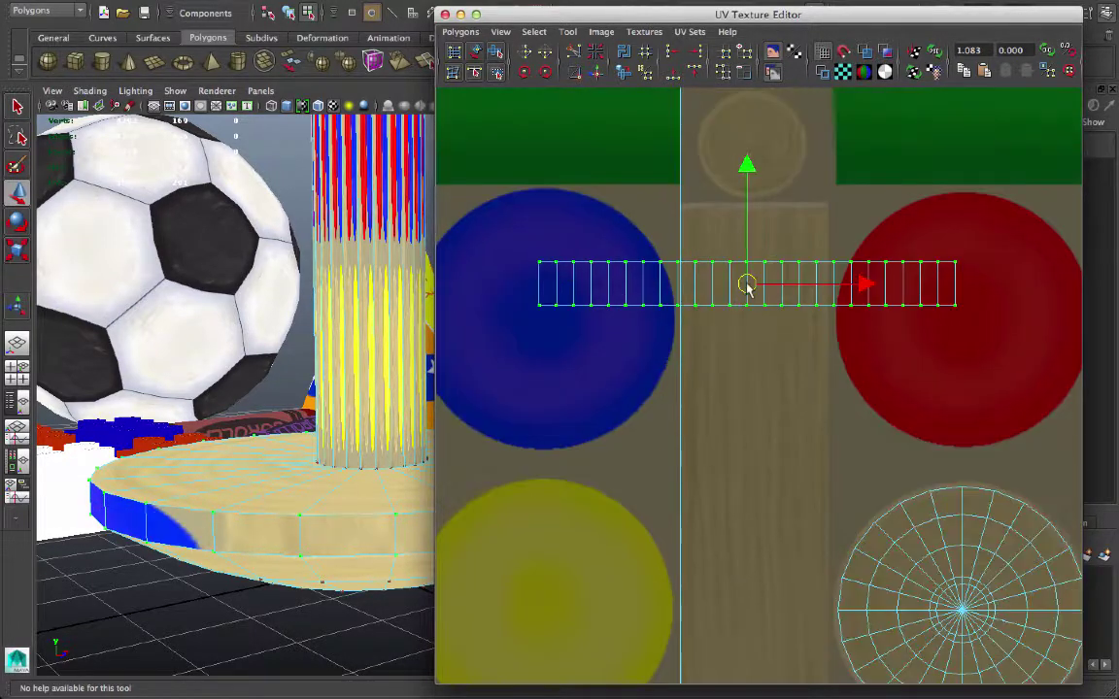
pyautogui.moveTo(747, 285); pyautogui.dragTo(760, 272)
pyautogui.keyDown('alt'); pyautogui.moveTo(760, 272); pyautogui.dragTo(886, 272, button='middle'); pyautogui.keyUp('alt')
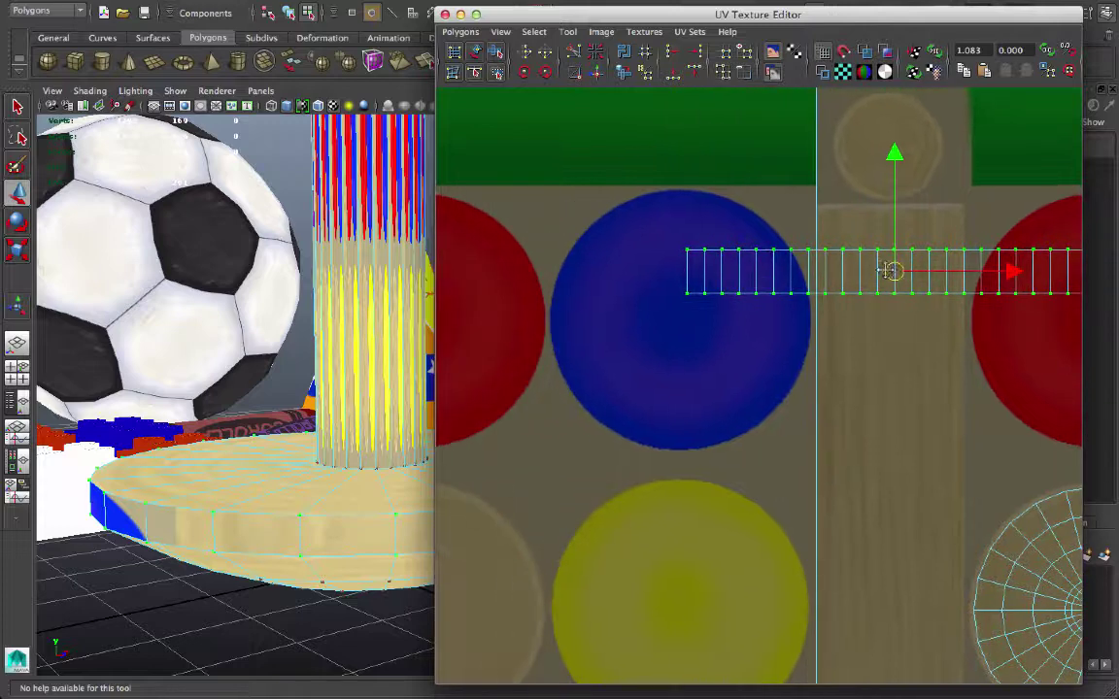
# Shift the rim's UV strip off the plank, then flip one half in U and overlay it on the other half.
pyautogui.moveTo(900, 275); pyautogui.dragTo(667, 263)
pyautogui.keyDown('alt'); pyautogui.moveTo(667, 264); pyautogui.dragTo(812, 286, button='middle'); pyautogui.keyUp('alt')
pyautogui.moveTo(812, 285); pyautogui.dragTo(731, 285)
pyautogui.moveTo(694, 243); pyautogui.dragTo(924, 322)
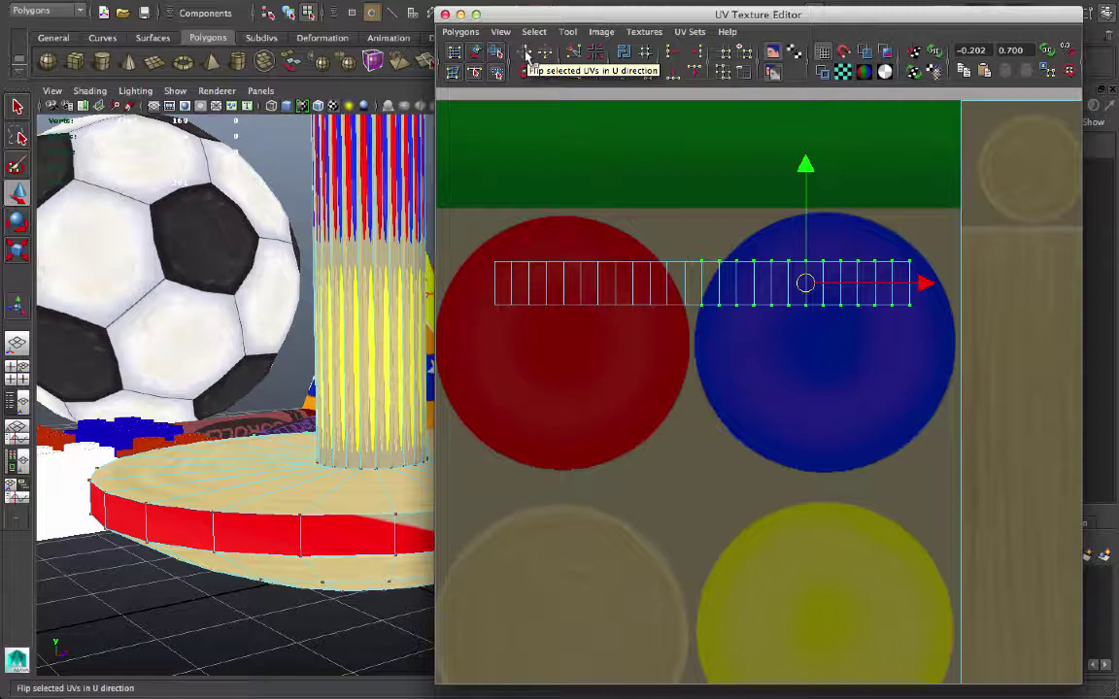
pyautogui.moveTo(925, 283); pyautogui.dragTo(719, 272)
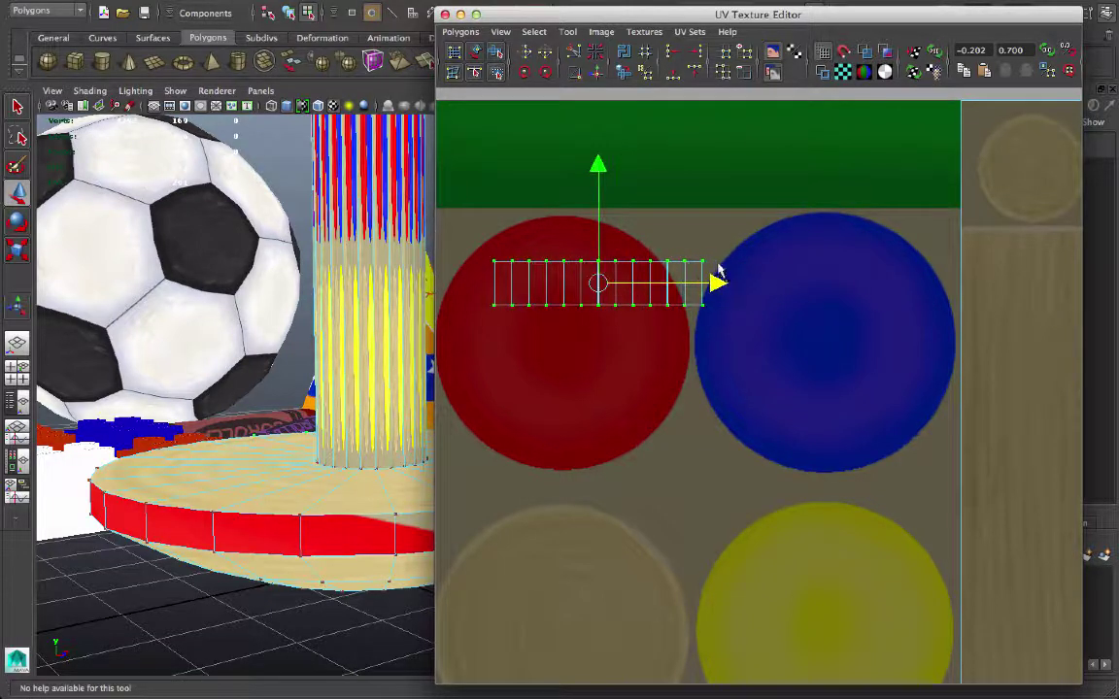
# Fold the halved rim strip once more by flipping half of its UVs in U and stacking them on the remaining quarter.
pyautogui.moveTo(594, 218); pyautogui.dragTo(597, 228)
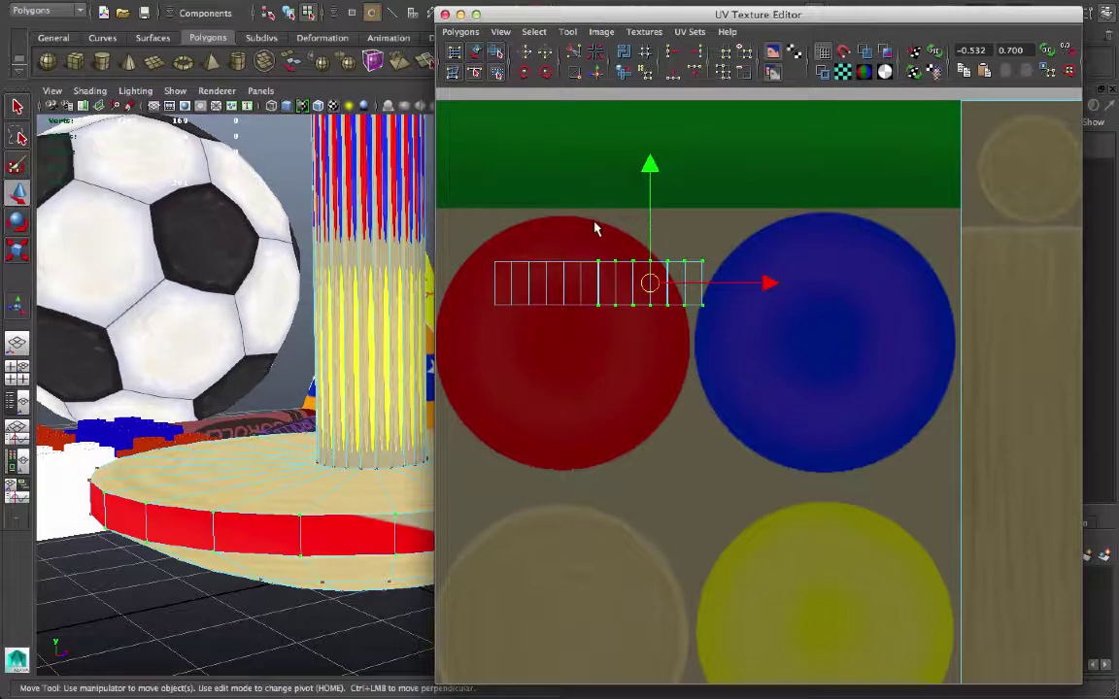
pyautogui.click(527, 54)
pyautogui.moveTo(650, 283); pyautogui.dragTo(639, 332)
pyautogui.press('z')
pyautogui.moveTo(764, 283); pyautogui.dragTo(677, 282)
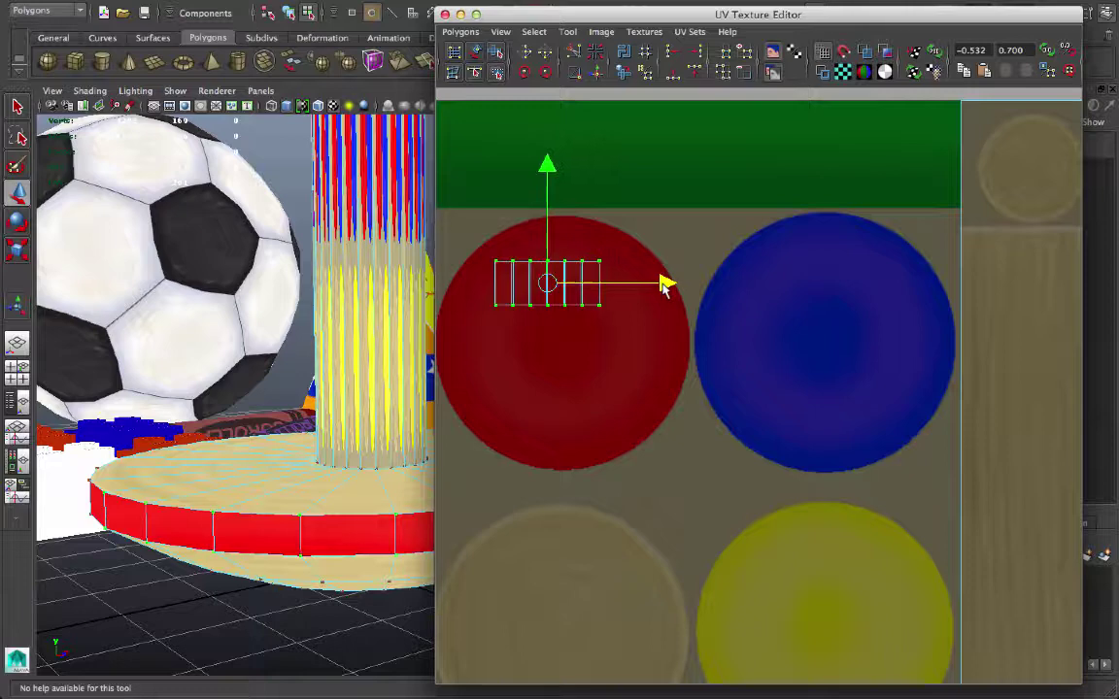
# Move the folded rim UV strip onto the texture's wood plank, just below the small wood disc.
pyautogui.keyDown('alt'); pyautogui.moveTo(665, 288); pyautogui.dragTo(629, 185, button='right'); pyautogui.keyUp('alt')
pyautogui.keyDown('alt'); pyautogui.moveTo(629, 185); pyautogui.dragTo(442, 245, button='middle'); pyautogui.keyUp('alt')
pyautogui.keyDown('alt'); pyautogui.moveTo(631, 273); pyautogui.dragTo(469, 284, button='right'); pyautogui.keyUp('alt')
pyautogui.keyDown('alt'); pyautogui.moveTo(517, 302); pyautogui.dragTo(605, 306, button='middle'); pyautogui.keyUp('alt')
pyautogui.moveTo(550, 346); pyautogui.dragTo(954, 333)
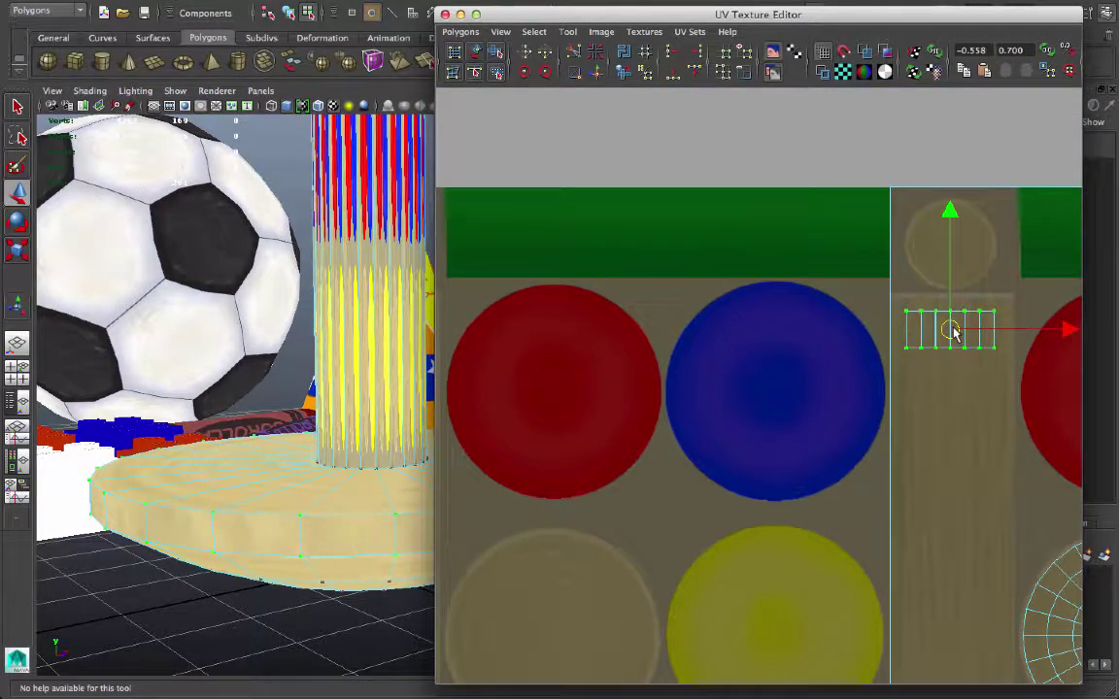
# Scale the rim UV strip to the plank's width, flatten it against the plank's top edge, and check the rim on the model.
pyautogui.press('f')
pyautogui.keyDown('alt'); pyautogui.moveTo(959, 335); pyautogui.dragTo(755, 362, button='right'); pyautogui.keyUp('alt')
pyautogui.press('r')
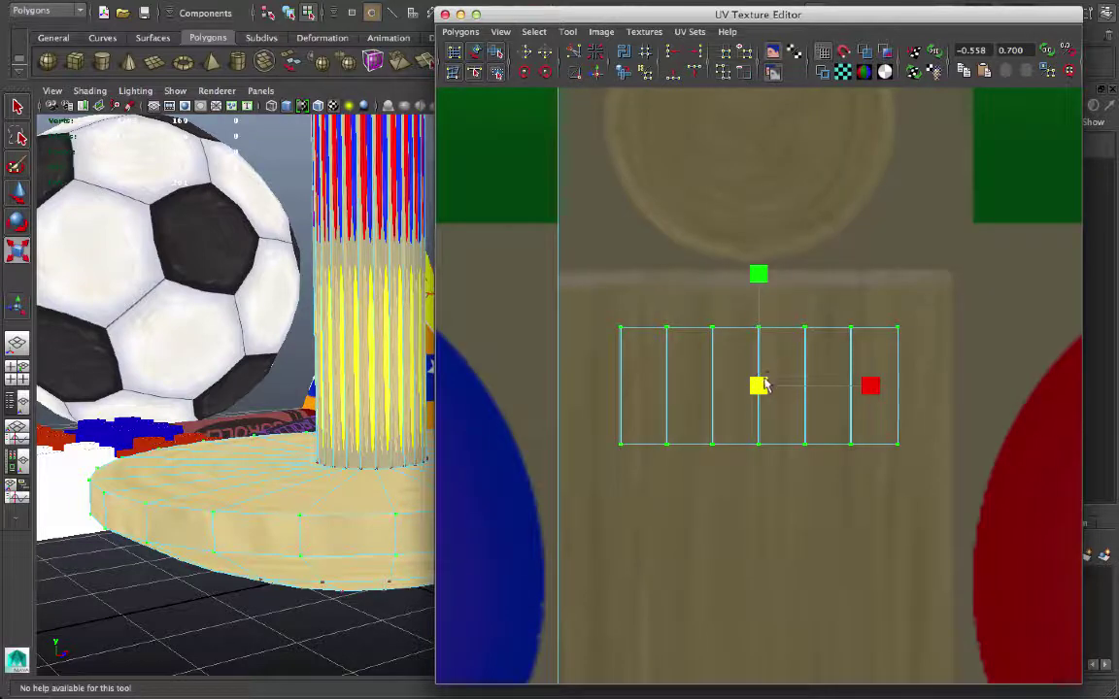
pyautogui.moveTo(763, 385); pyautogui.dragTo(805, 364)
pyautogui.press('w')
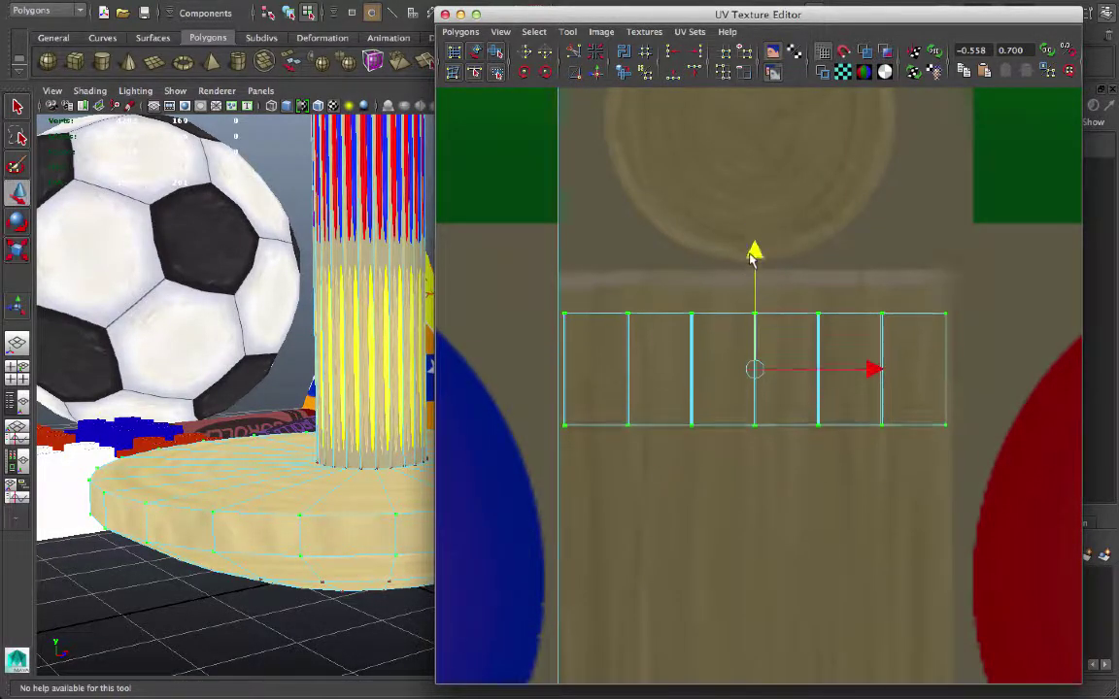
pyautogui.moveTo(754, 254); pyautogui.dragTo(752, 218)
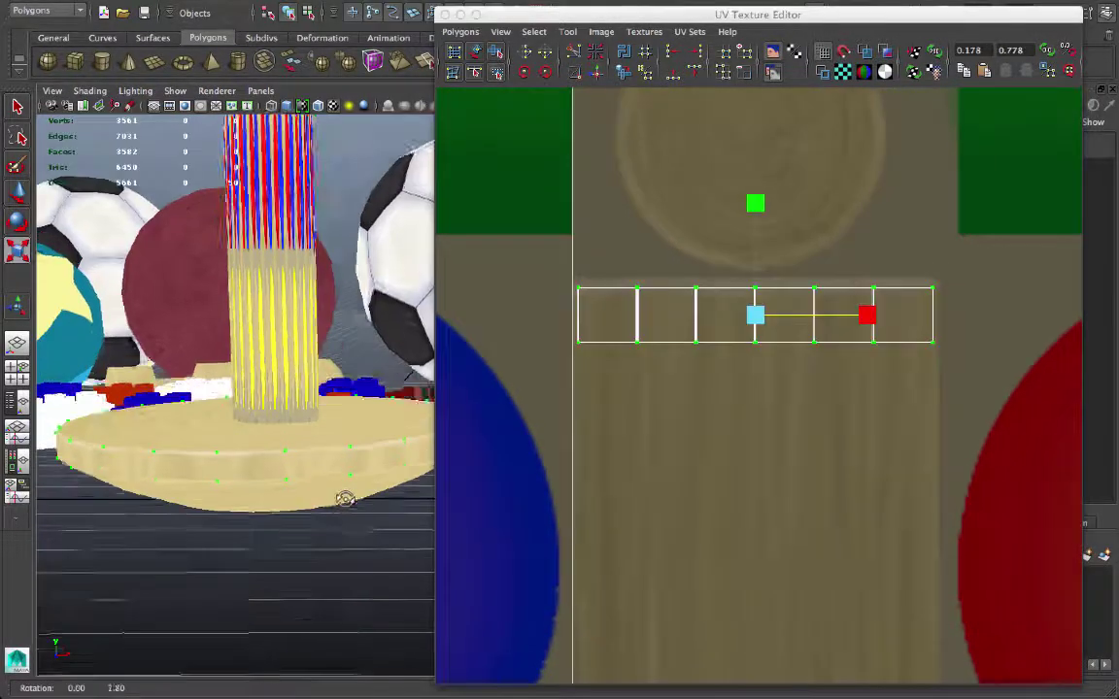
pyautogui.keyDown('alt'); pyautogui.moveTo(350, 500); pyautogui.dragTo(388, 475); pyautogui.keyUp('alt')
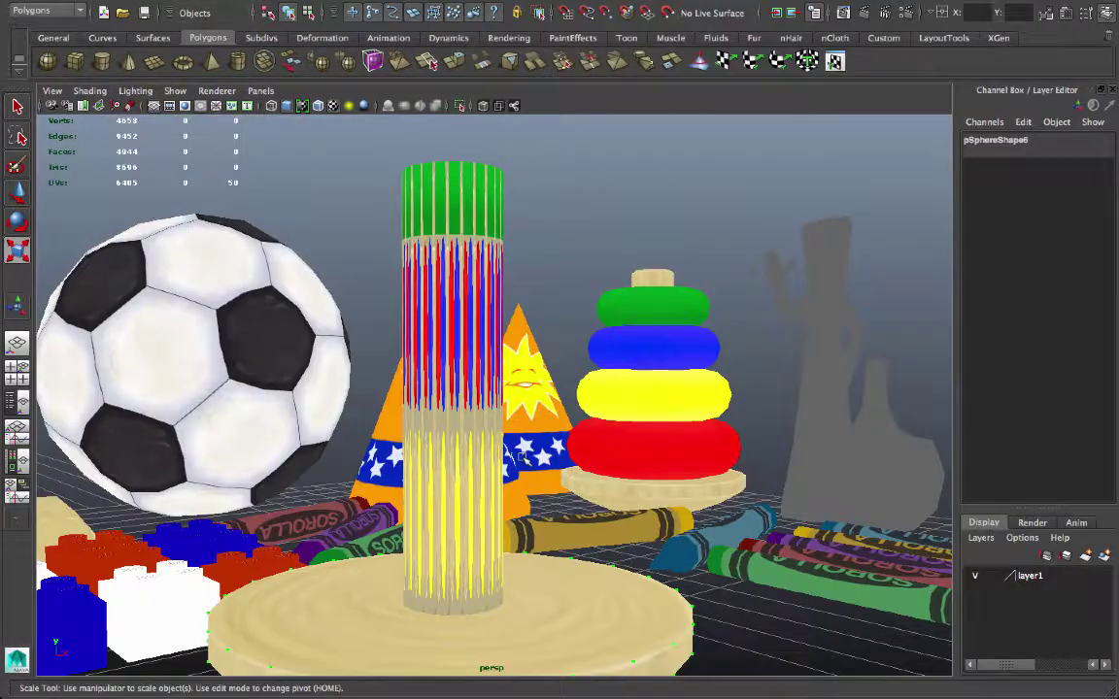
# Select the side faces of the central post and apply a cylindrical UV projection to them.
pyautogui.moveTo(501, 312); pyautogui.dragTo(501, 425, button='right')
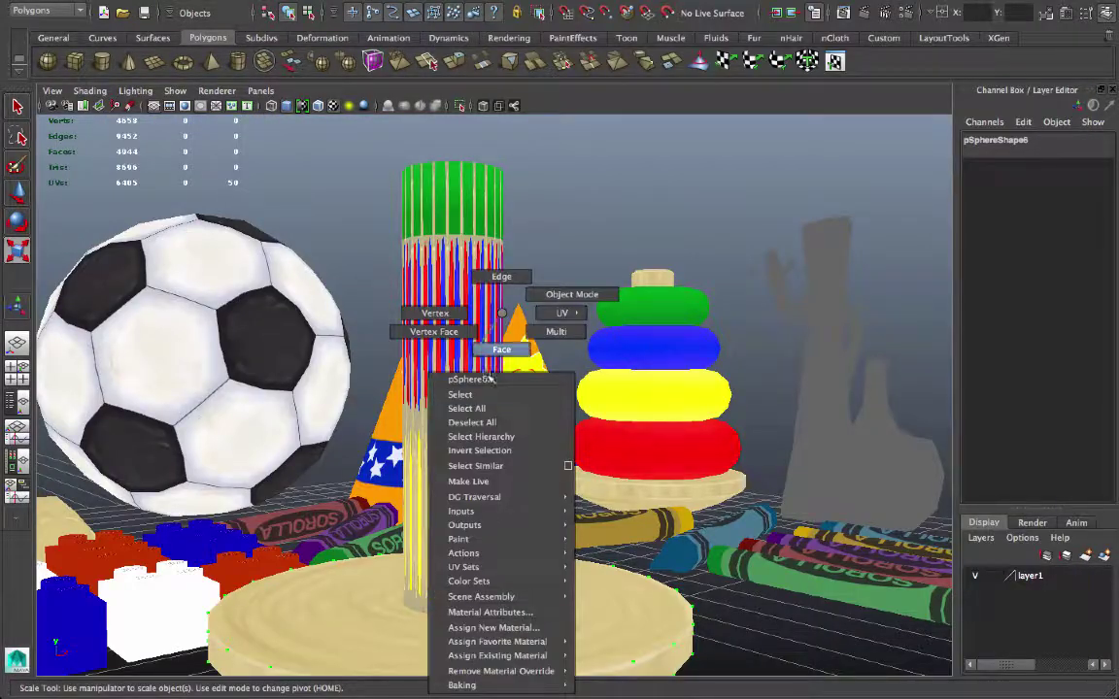
pyautogui.moveTo(481, 347); pyautogui.dragTo(481, 347, button='right')
pyautogui.moveTo(95, 348); pyautogui.dragTo(92, 348)
pyautogui.keyDown('alt'); pyautogui.moveTo(490, 460); pyautogui.dragTo(712, 92); pyautogui.keyUp('alt')
pyautogui.click(754, 66)
pyautogui.click(834, 62)
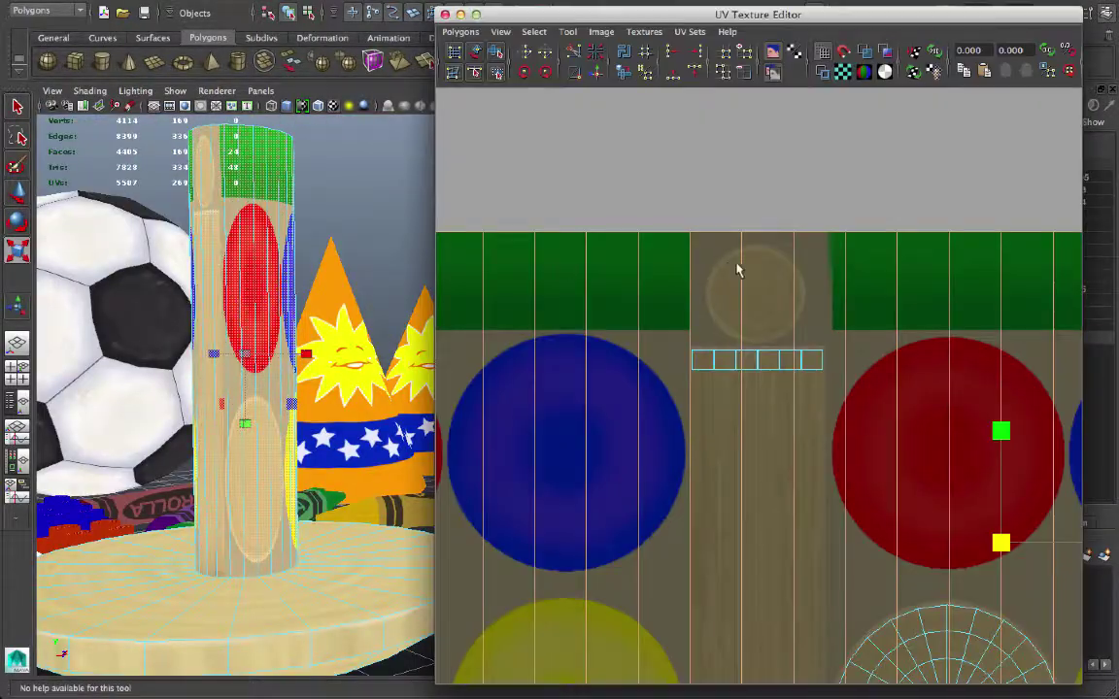
# Scale the post's projected UV shell down uniformly and centre it horizontally over the texture's wood plank.
pyautogui.keyDown('alt'); pyautogui.moveTo(780, 321); pyautogui.dragTo(727, 199, button='middle'); pyautogui.keyUp('alt')
pyautogui.keyDown('alt'); pyautogui.moveTo(848, 250); pyautogui.dragTo(810, 265, button='right'); pyautogui.keyUp('alt')
pyautogui.scroll(-2, 808, 264)
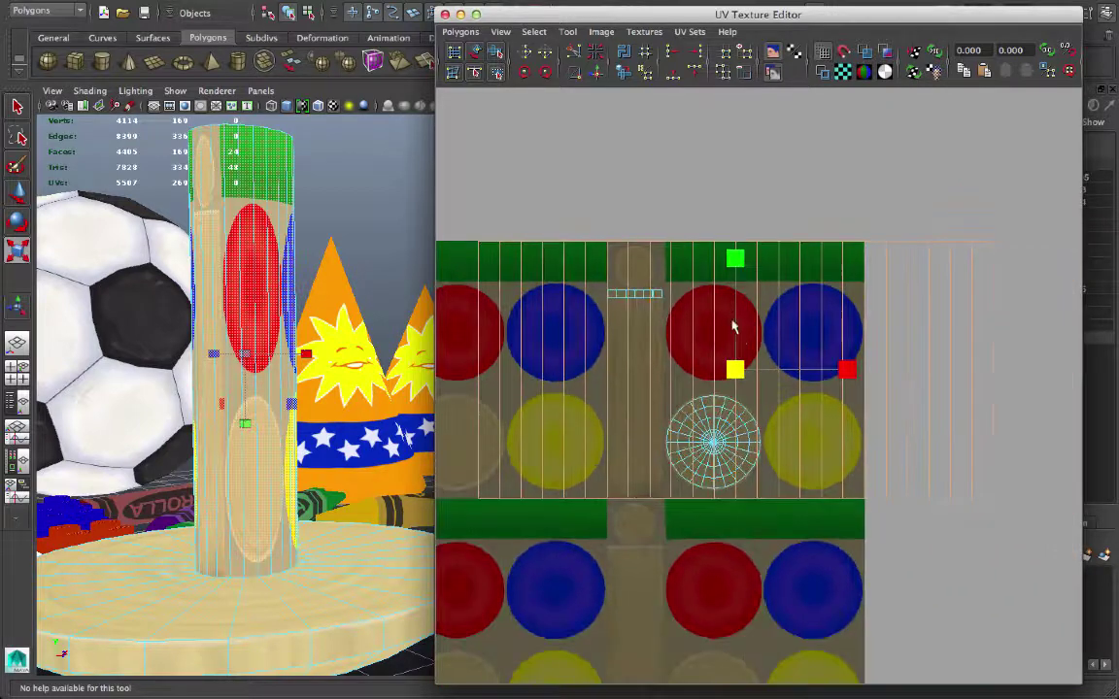
pyautogui.moveTo(738, 376); pyautogui.dragTo(666, 394)
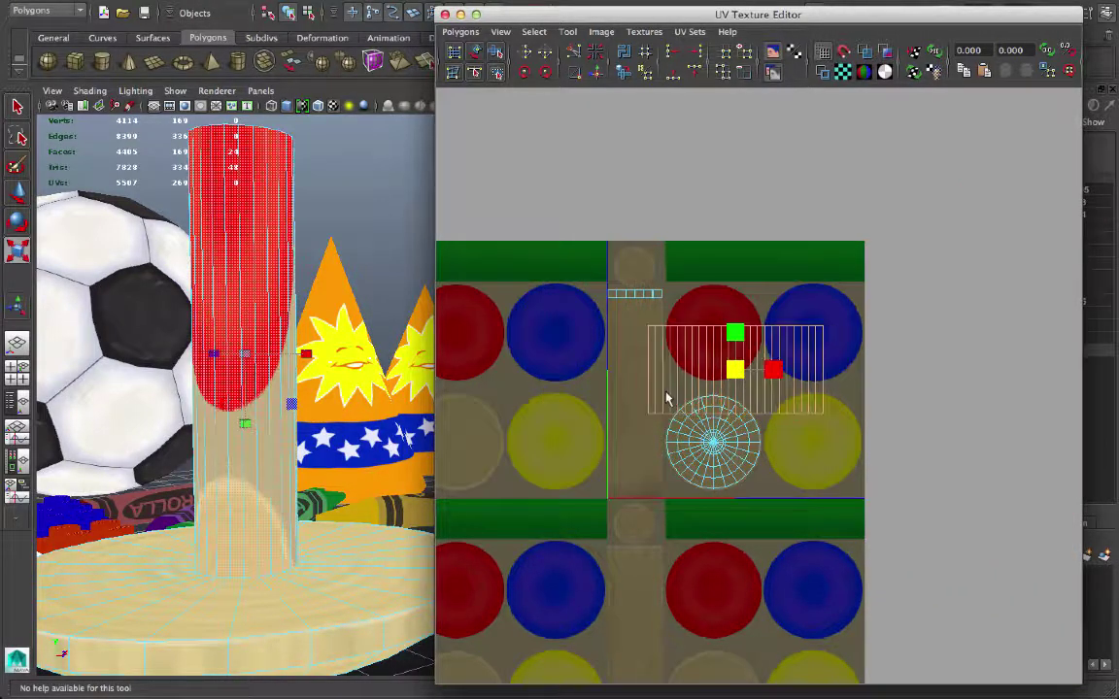
pyautogui.press('w')
pyautogui.moveTo(847, 369); pyautogui.dragTo(774, 373)
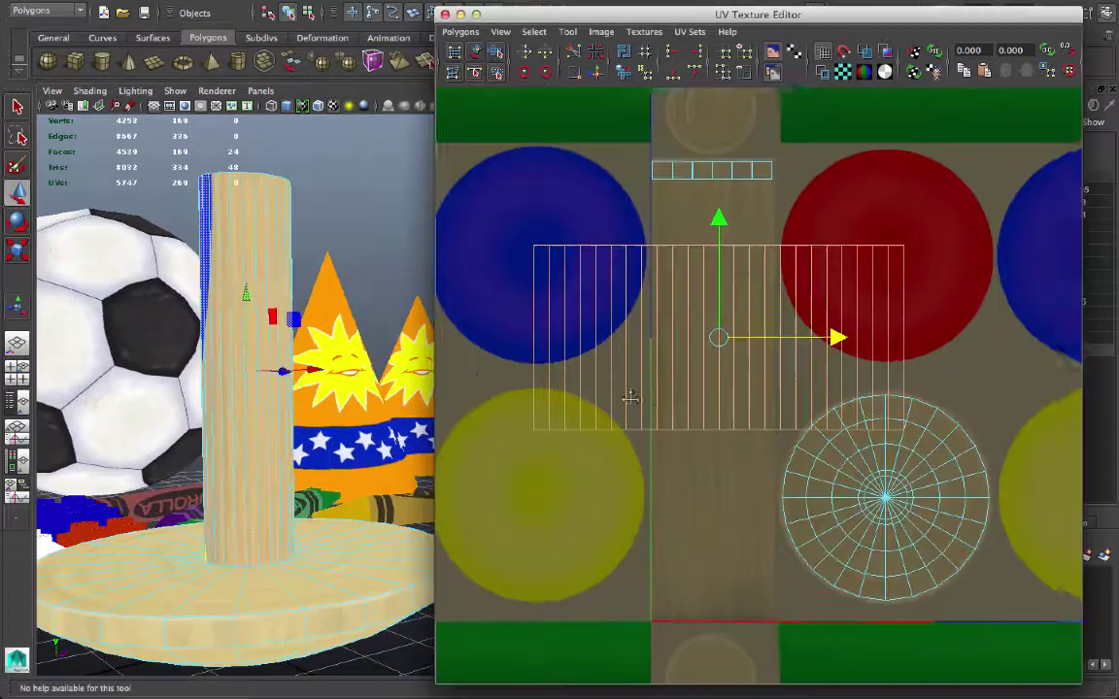
# Stretch the post's UV shell vertically to cover most of the wood plank's height.
pyautogui.keyDown('alt'); pyautogui.moveTo(757, 279); pyautogui.dragTo(774, 279, button='middle'); pyautogui.keyUp('alt')
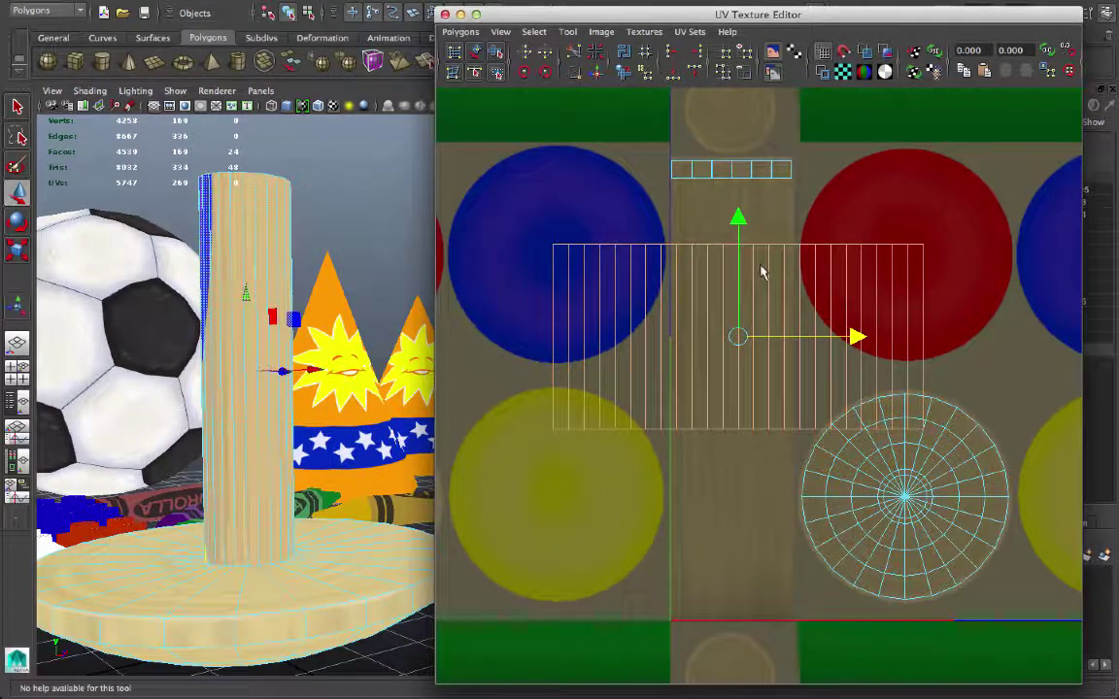
pyautogui.press('r')
pyautogui.moveTo(740, 227); pyautogui.dragTo(747, 98)
pyautogui.press('w')
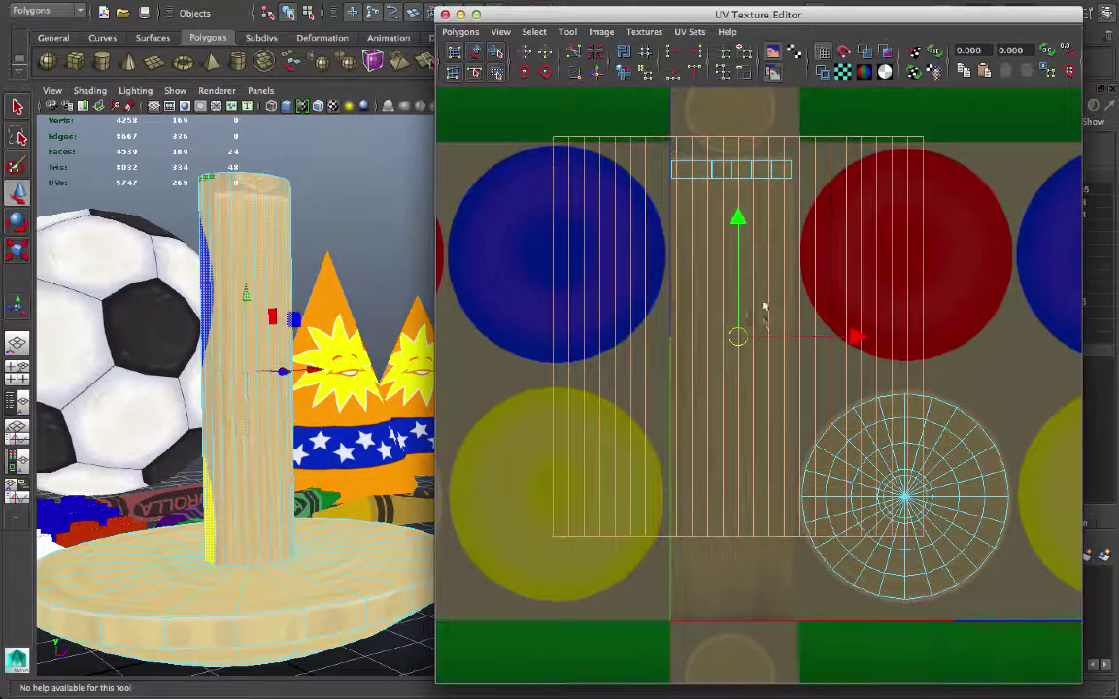
# Move the post's UV shell off the plank and fold one half of it onto the other, checking the post's texture.
pyautogui.moveTo(738, 337); pyautogui.dragTo(549, 382)
pyautogui.keyDown('alt'); pyautogui.moveTo(564, 384); pyautogui.dragTo(824, 386, button='middle'); pyautogui.keyUp('alt')
pyautogui.moveTo(810, 385); pyautogui.dragTo(708, 385)
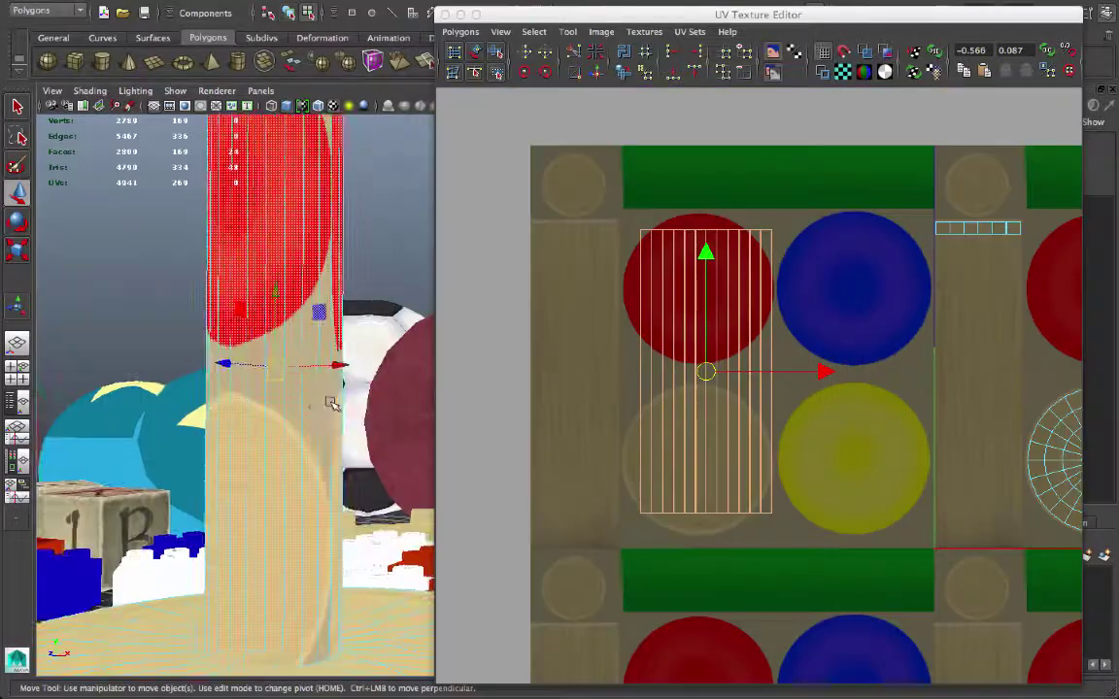
pyautogui.keyDown('alt'); pyautogui.moveTo(330, 400); pyautogui.dragTo(448, 435); pyautogui.keyUp('alt')
# Place the folded post UV shell on the wood plank, fit it to the plank's width and height, and return to object mode.
pyautogui.moveTo(710, 375); pyautogui.dragTo(980, 397)
pyautogui.keyDown('alt'); pyautogui.moveTo(980, 400); pyautogui.dragTo(810, 367, button='middle'); pyautogui.keyUp('alt')
pyautogui.keyDown('alt'); pyautogui.moveTo(811, 365); pyautogui.dragTo(951, 387, button='right'); pyautogui.keyUp('alt')
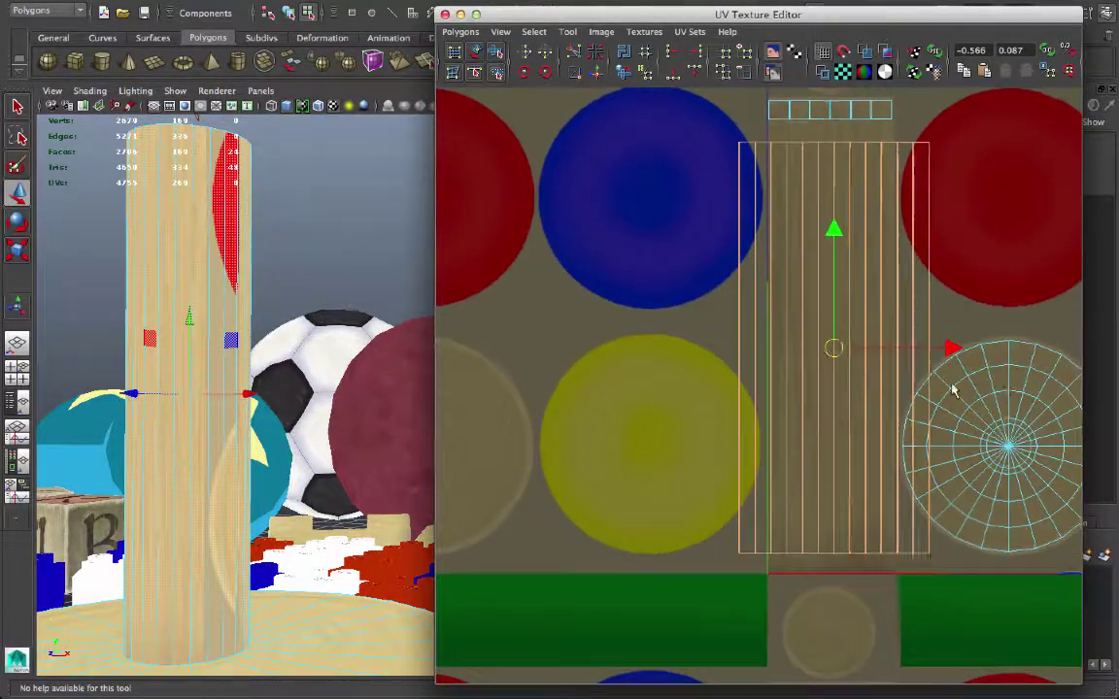
pyautogui.keyDown('alt'); pyautogui.moveTo(951, 387); pyautogui.dragTo(789, 442, button='middle'); pyautogui.keyUp('alt')
pyautogui.press('r')
pyautogui.moveTo(783, 401); pyautogui.dragTo(743, 402)
pyautogui.press('w')
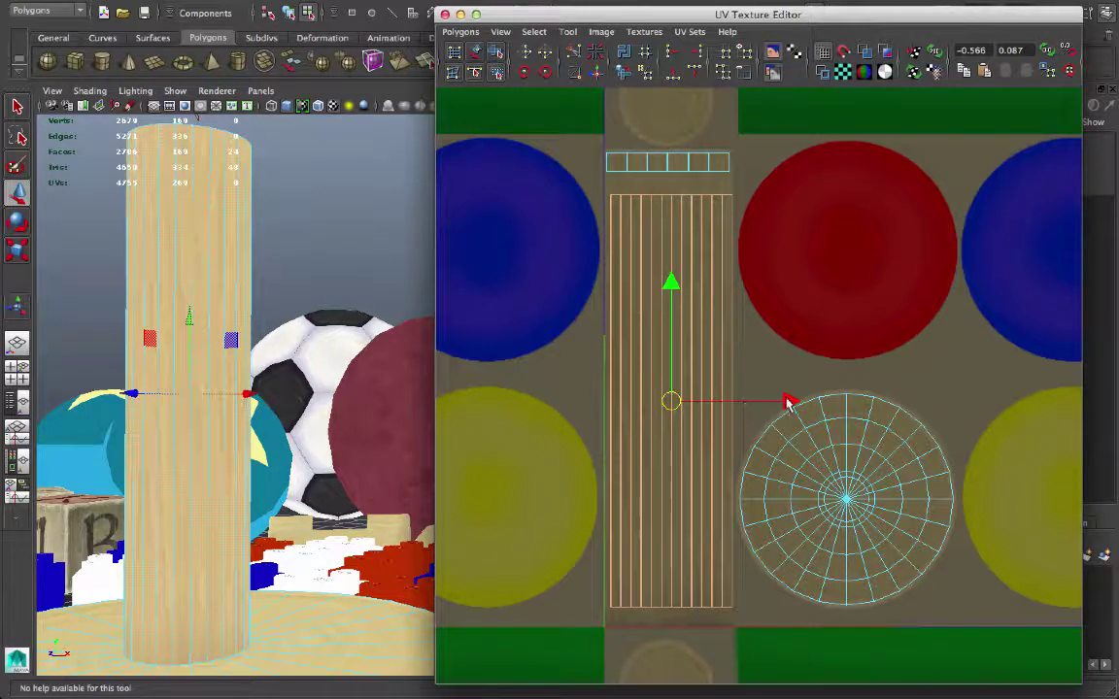
pyautogui.press('r')
pyautogui.moveTo(670, 285); pyautogui.dragTo(671, 273)
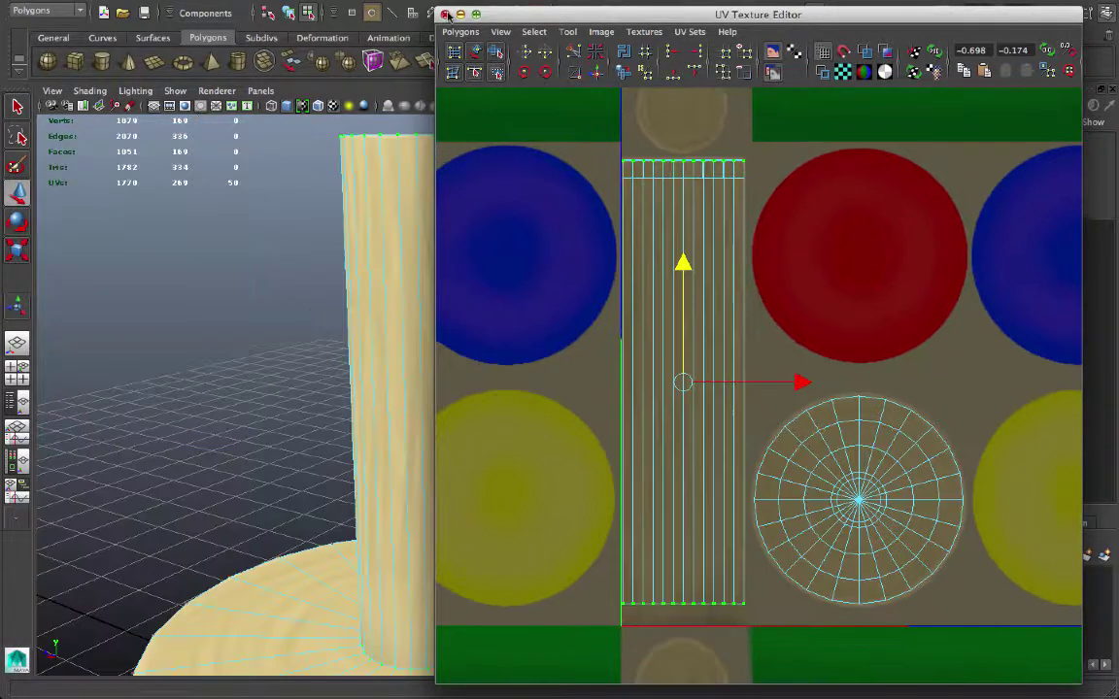
pyautogui.moveTo(534, 313); pyautogui.dragTo(535, 357, button='right')
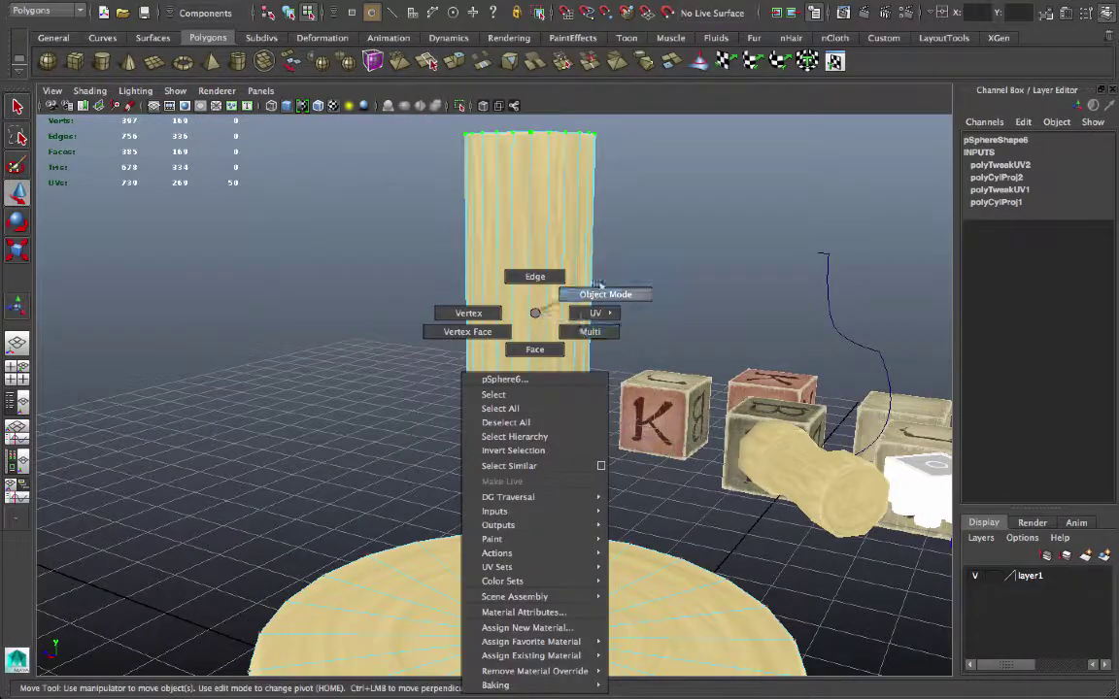
pyautogui.moveTo(599, 284); pyautogui.dragTo(603, 285, button='right')
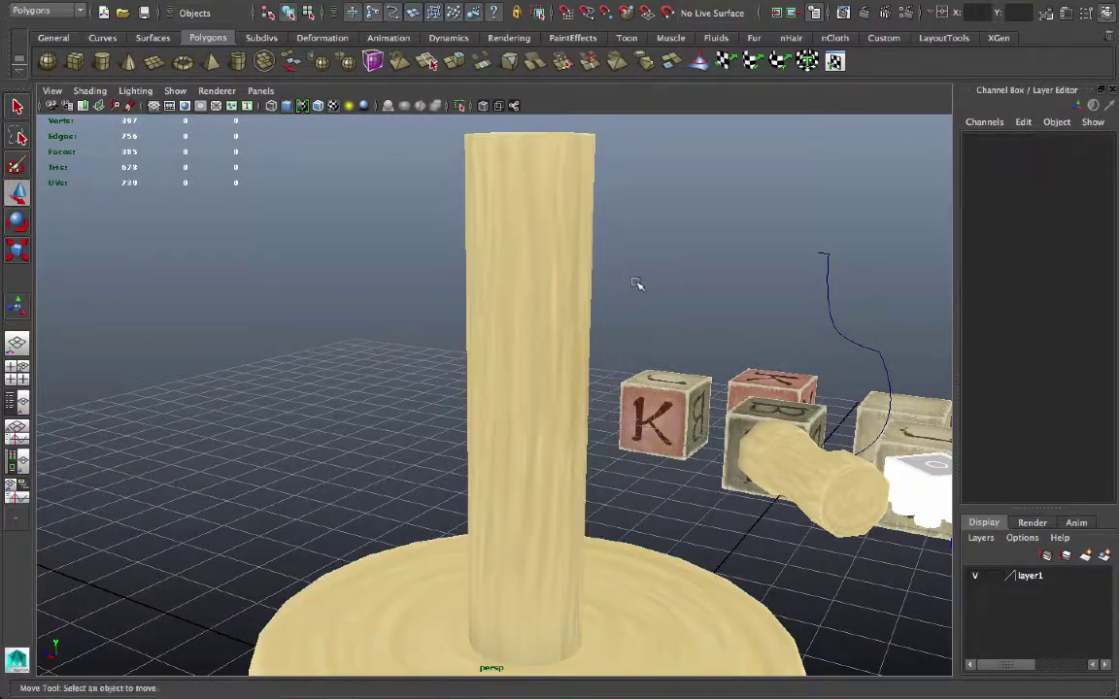
# Select the top cap face of the central post and apply a planar UV projection to it.
pyautogui.keyDown('alt'); pyautogui.moveTo(637, 283); pyautogui.dragTo(526, 328); pyautogui.keyUp('alt')
pyautogui.click(525, 329)
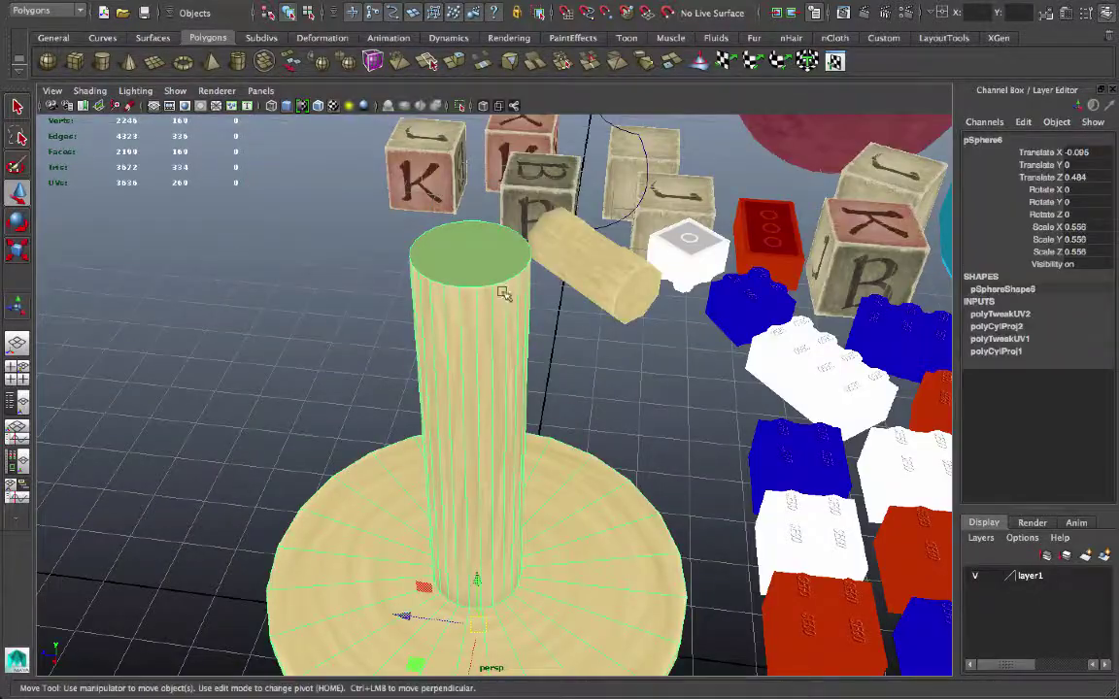
pyautogui.moveTo(475, 260); pyautogui.dragTo(475, 295, button='right')
pyautogui.click(481, 264)
pyautogui.keyDown('alt'); pyautogui.moveTo(536, 318); pyautogui.dragTo(425, 402); pyautogui.keyUp('alt')
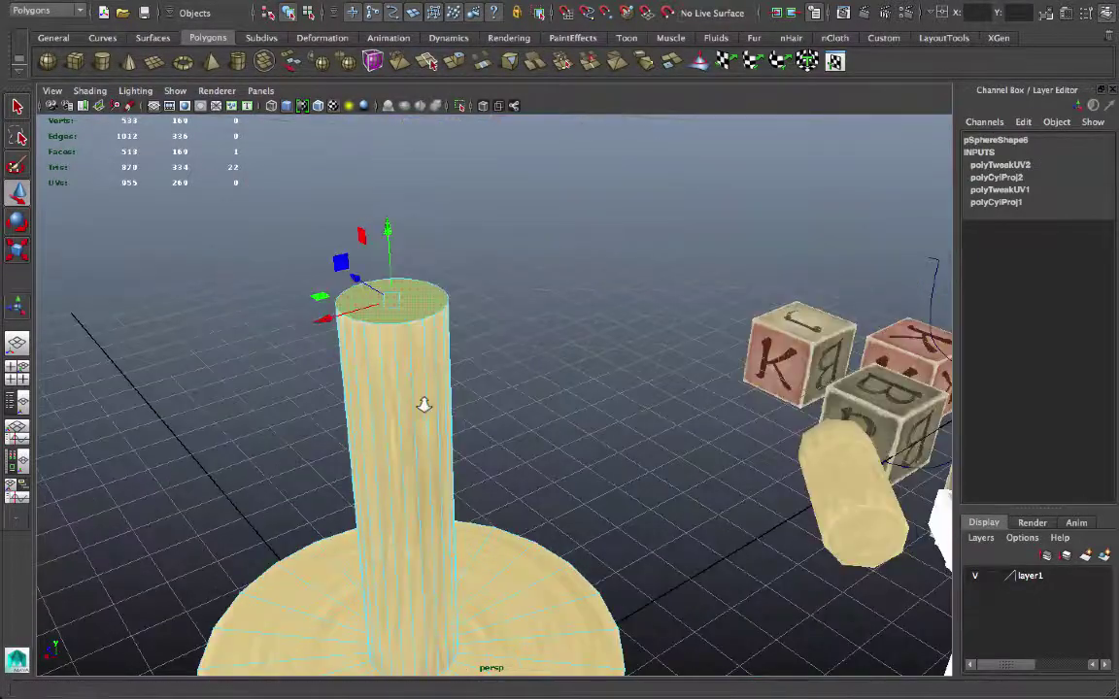
pyautogui.keyDown('alt'); pyautogui.moveTo(425, 402); pyautogui.dragTo(554, 395, button='right'); pyautogui.keyUp('alt')
pyautogui.keyDown('alt'); pyautogui.moveTo(555, 394); pyautogui.dragTo(652, 390); pyautogui.keyUp('alt')
pyautogui.click(725, 63)
pyautogui.keyDown('alt'); pyautogui.moveTo(637, 233); pyautogui.dragTo(693, 281); pyautogui.keyUp('alt')
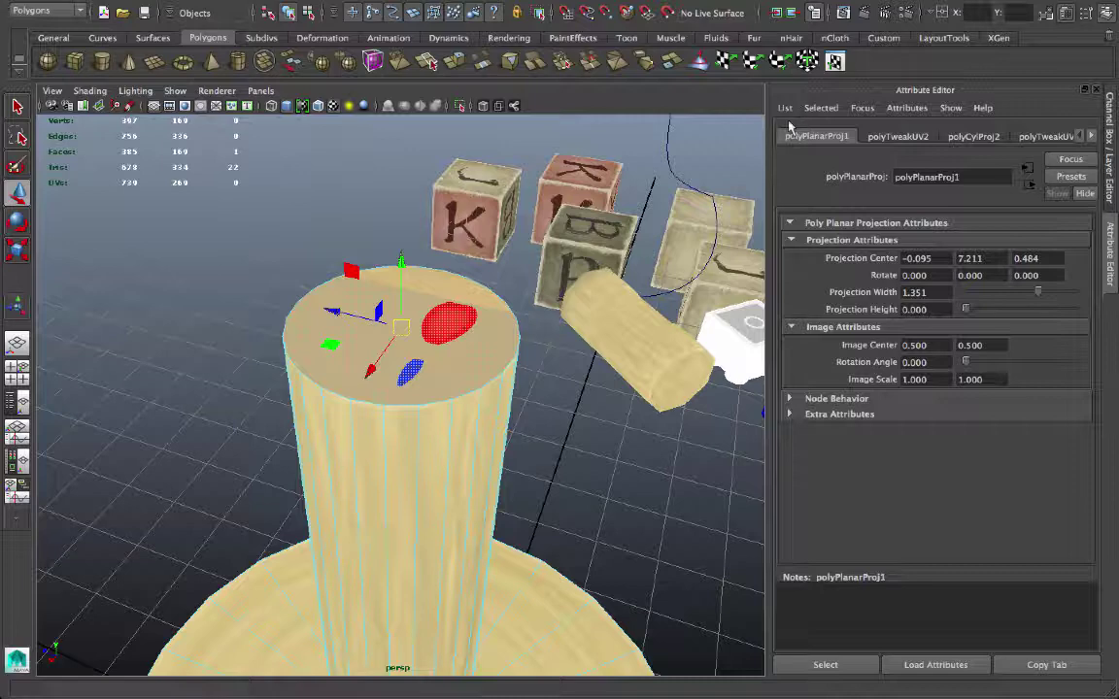
# Scale the cap's circular UV shell down and move it onto the texture's small wood disc above the plank.
pyautogui.click(808, 61)
pyautogui.click(775, 330)
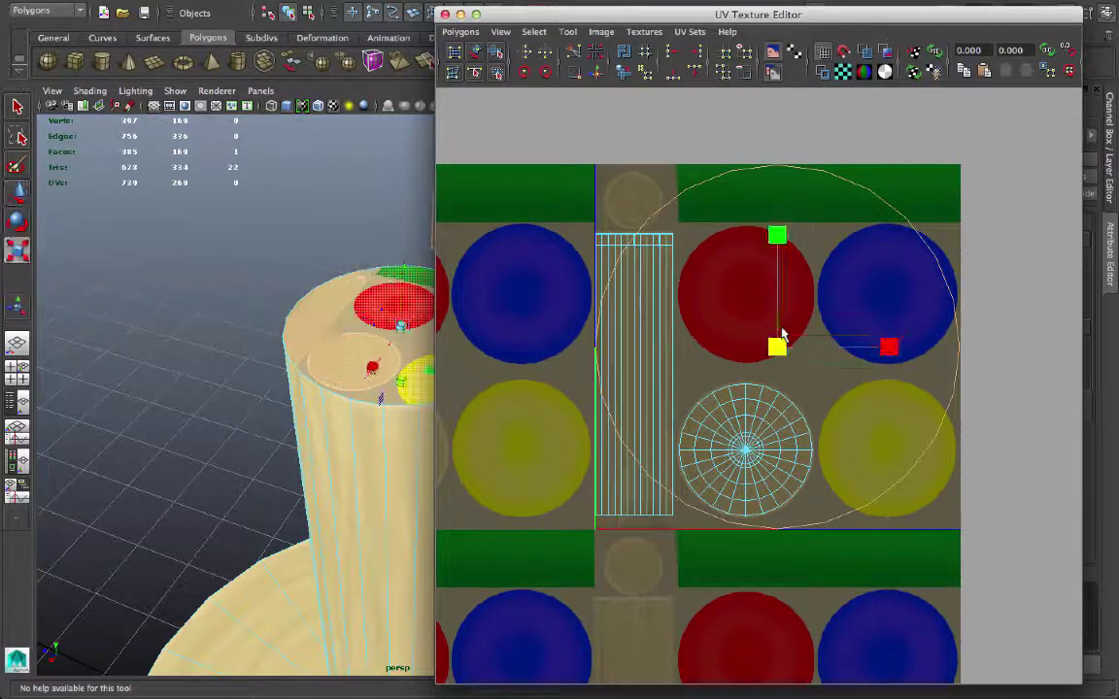
pyautogui.moveTo(712, 359); pyautogui.dragTo(687, 362, button='middle')
pyautogui.press('w')
pyautogui.moveTo(777, 345); pyautogui.dragTo(636, 206)
pyautogui.press('f')
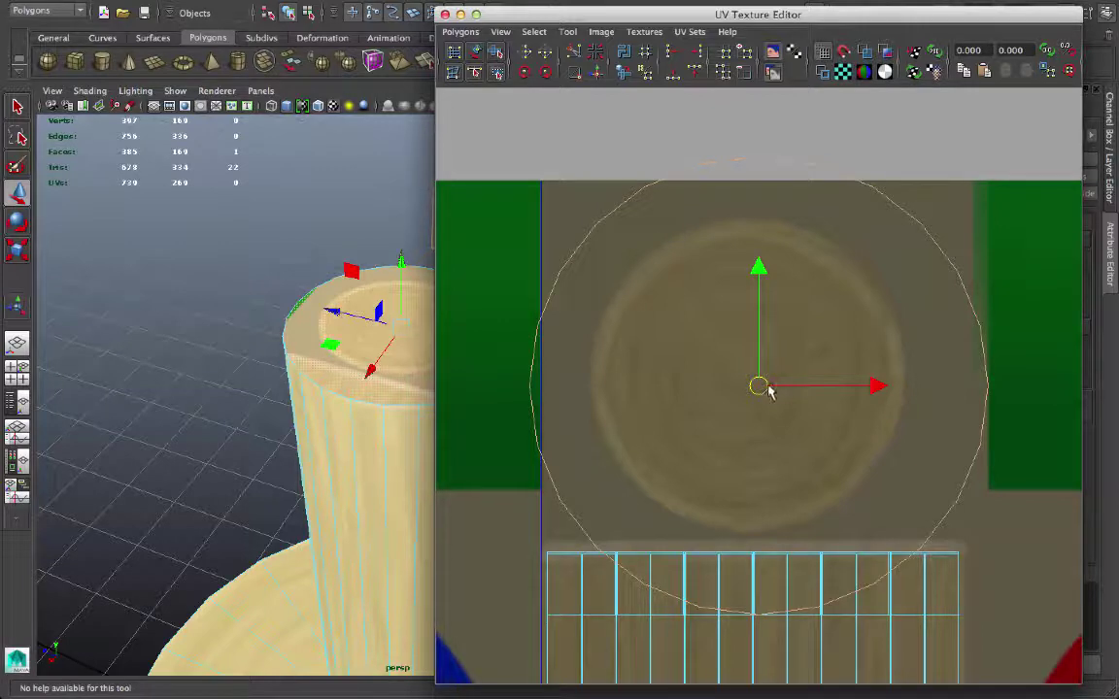
# Fine-tune the cap's UV shell to fit the small wood disc, then return to object mode and deselect the model.
pyautogui.press('r')
pyautogui.moveTo(761, 387); pyautogui.dragTo(715, 386)
pyautogui.press('w')
pyautogui.moveTo(760, 389); pyautogui.dragTo(748, 379)
pyautogui.press('r')
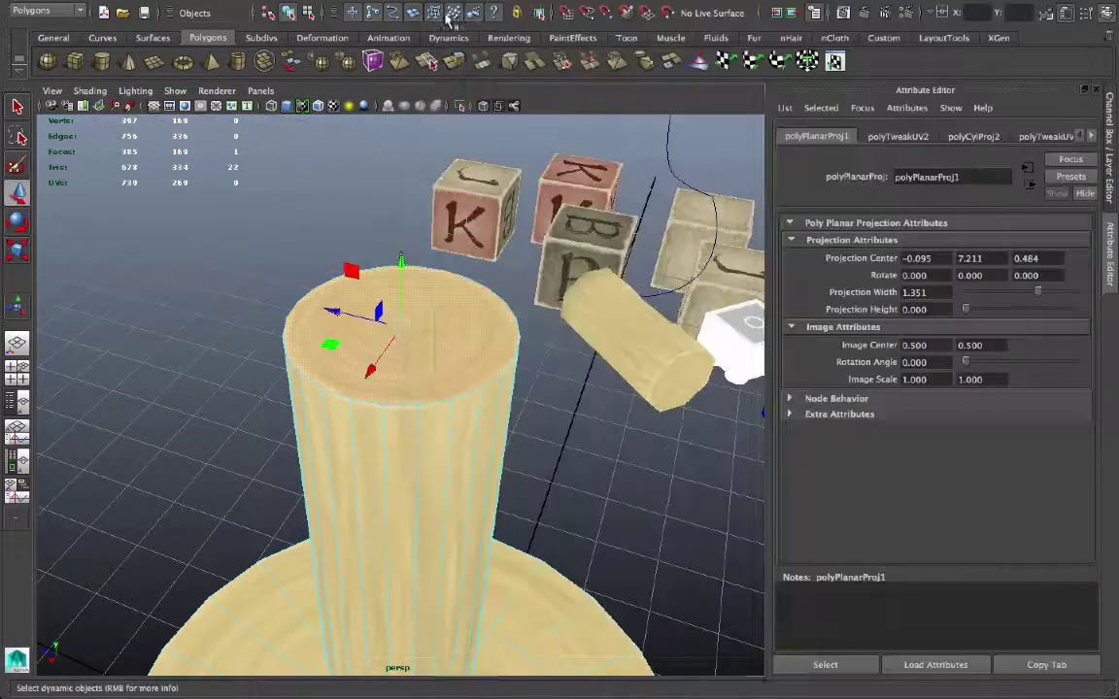
pyautogui.moveTo(464, 288); pyautogui.dragTo(537, 270, button='right')
pyautogui.click(639, 422)
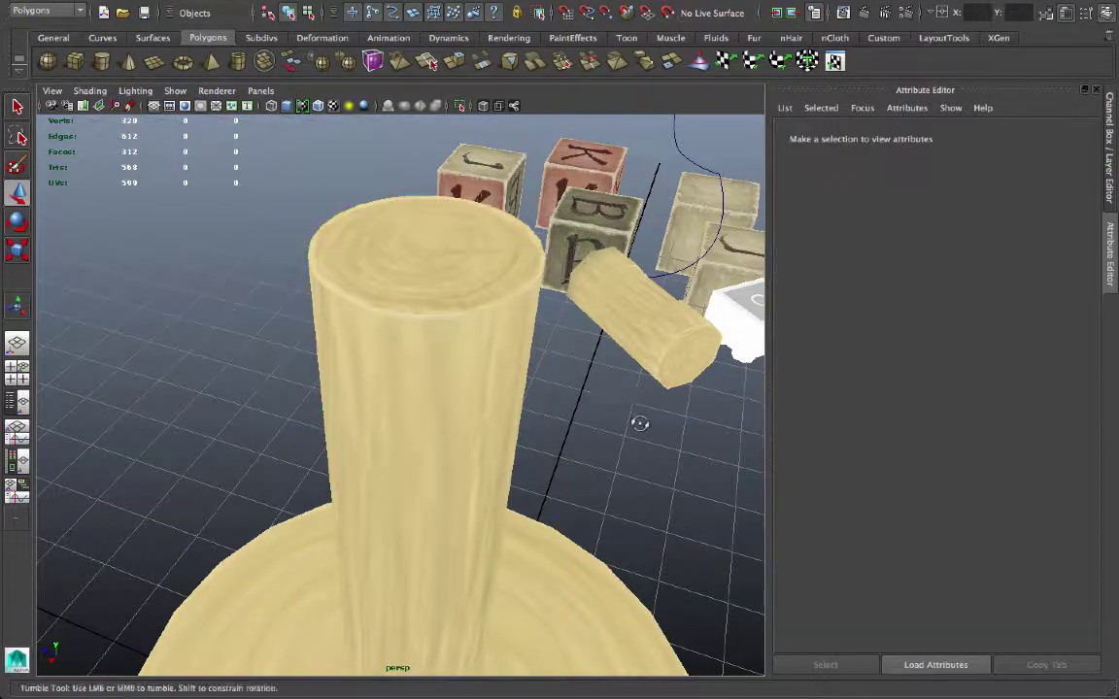